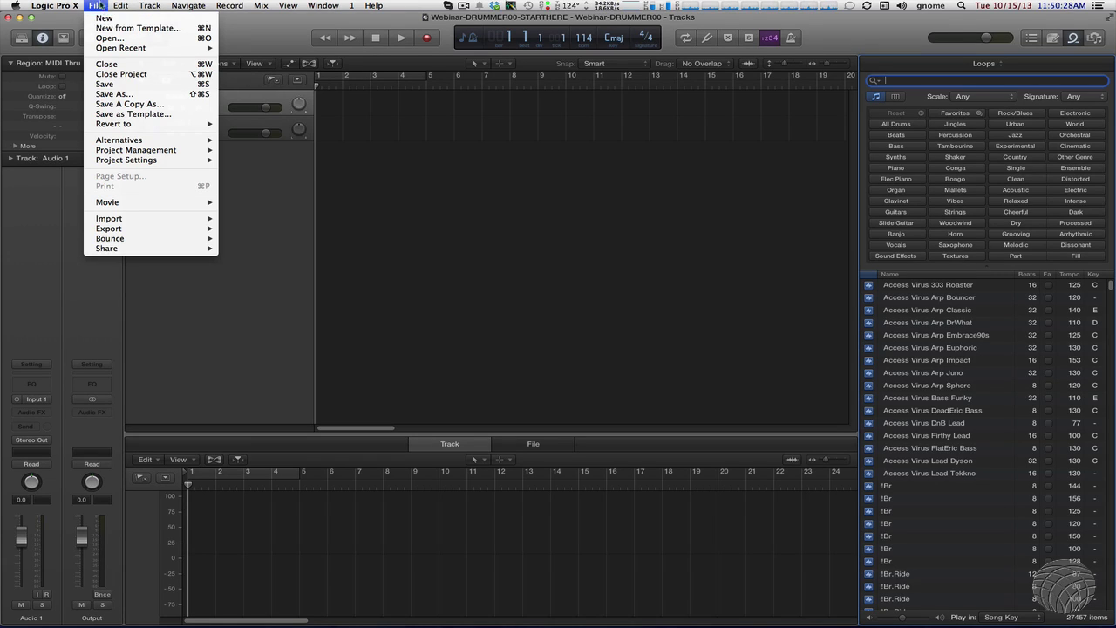
- Dismiss the File menu and focus the empty track area of the two-track project
left_click(99, 6)
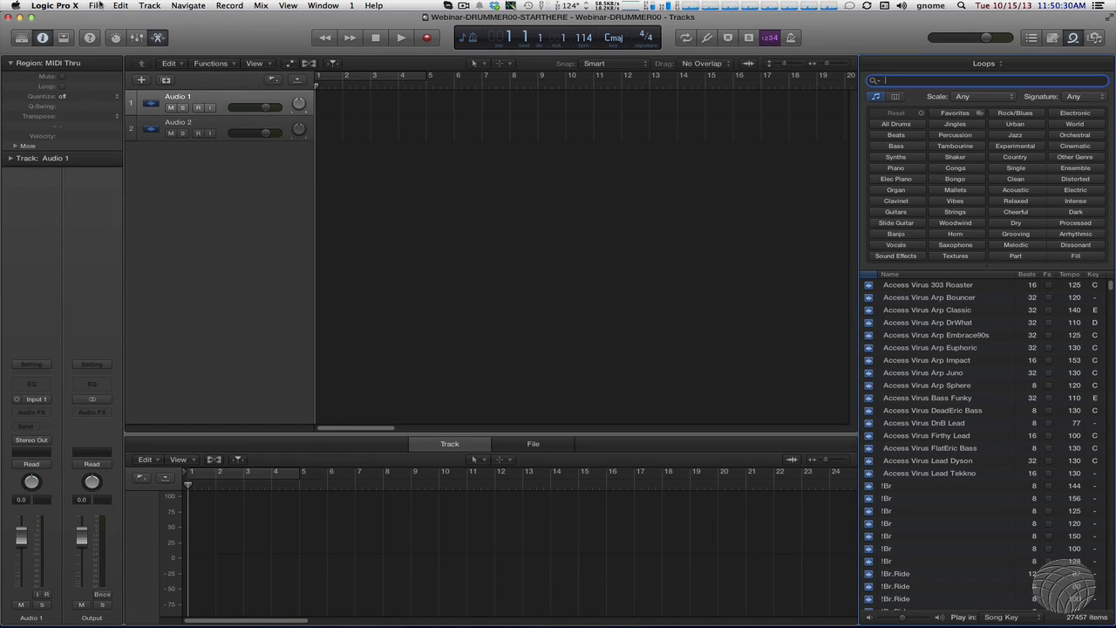
left_click(203, 183)
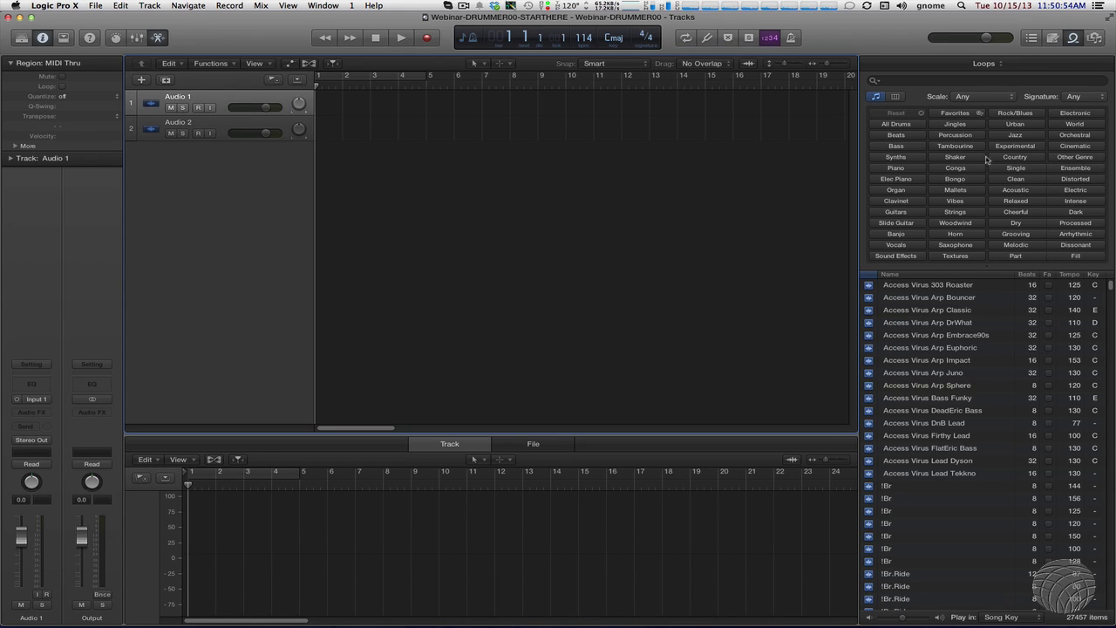
- Filter the loop library to Favorites and set loop previews to play in Original Key
left_click(1072, 37)
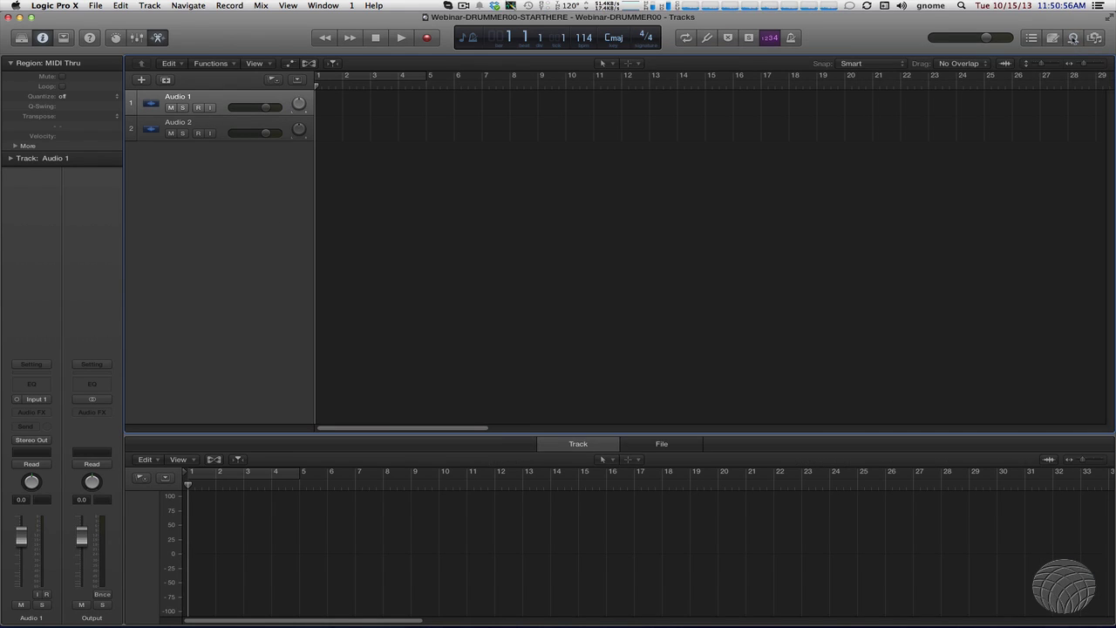
left_click(1072, 37)
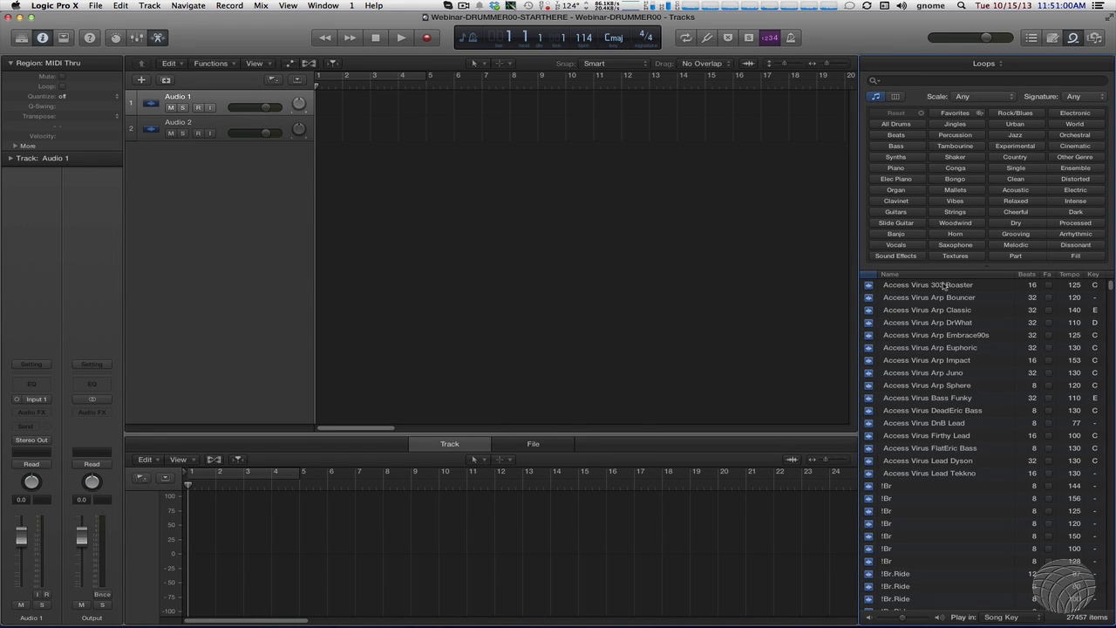
left_click(954, 114)
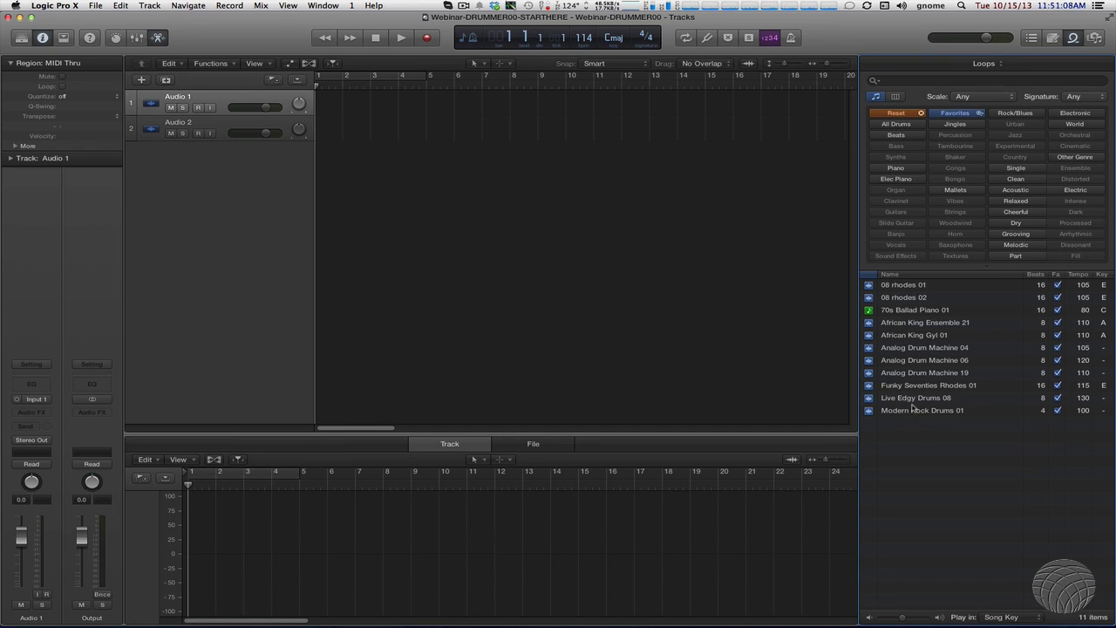
left_click(913, 388)
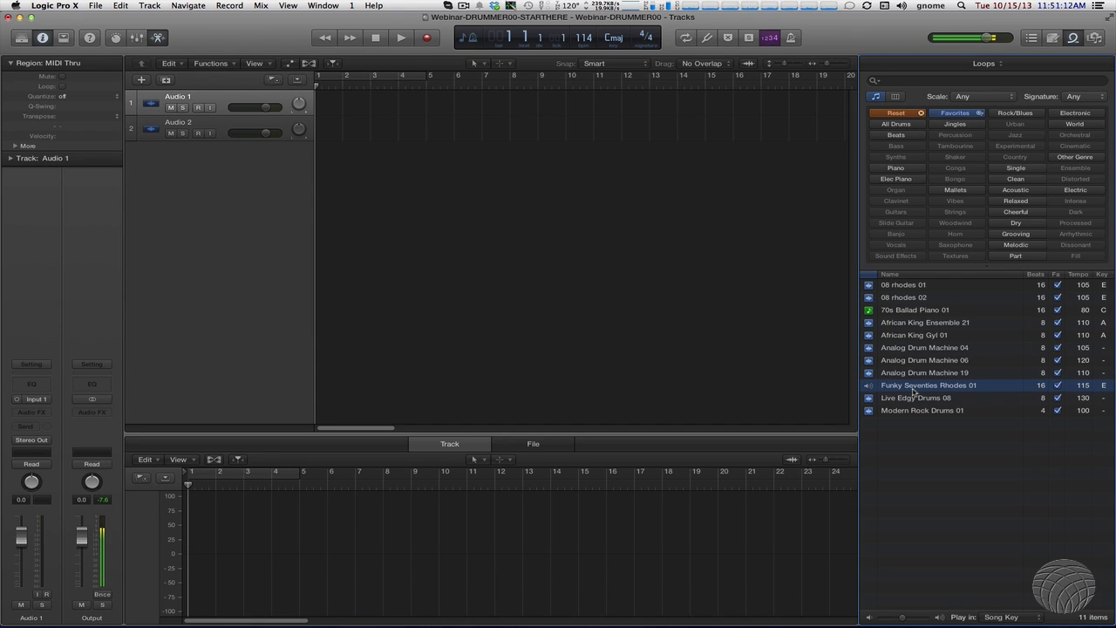
left_click(1020, 616)
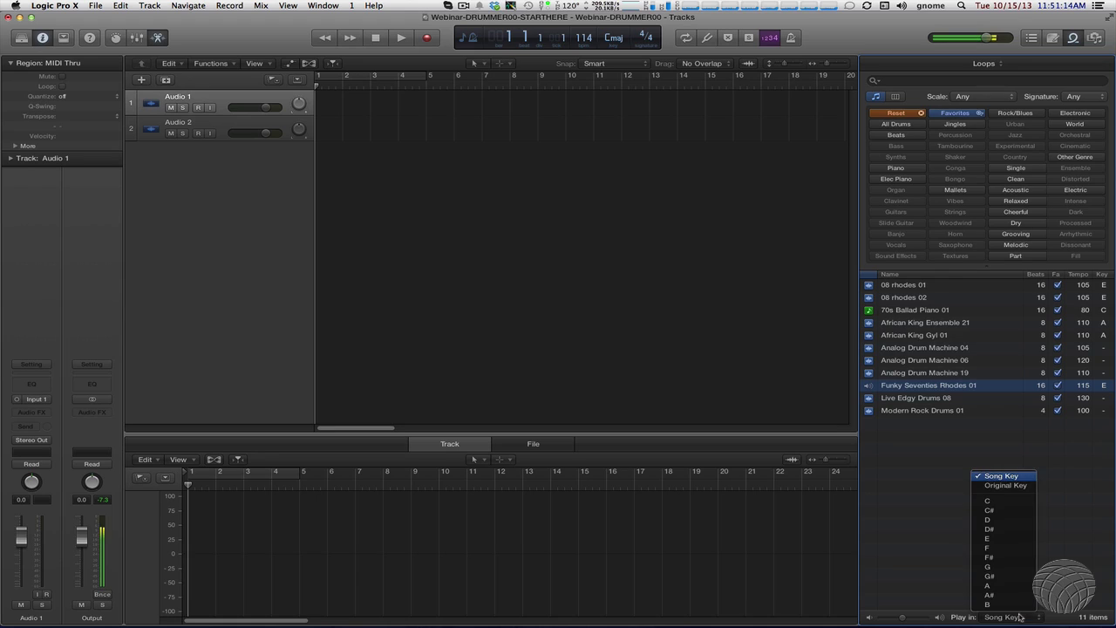
left_click(1025, 486)
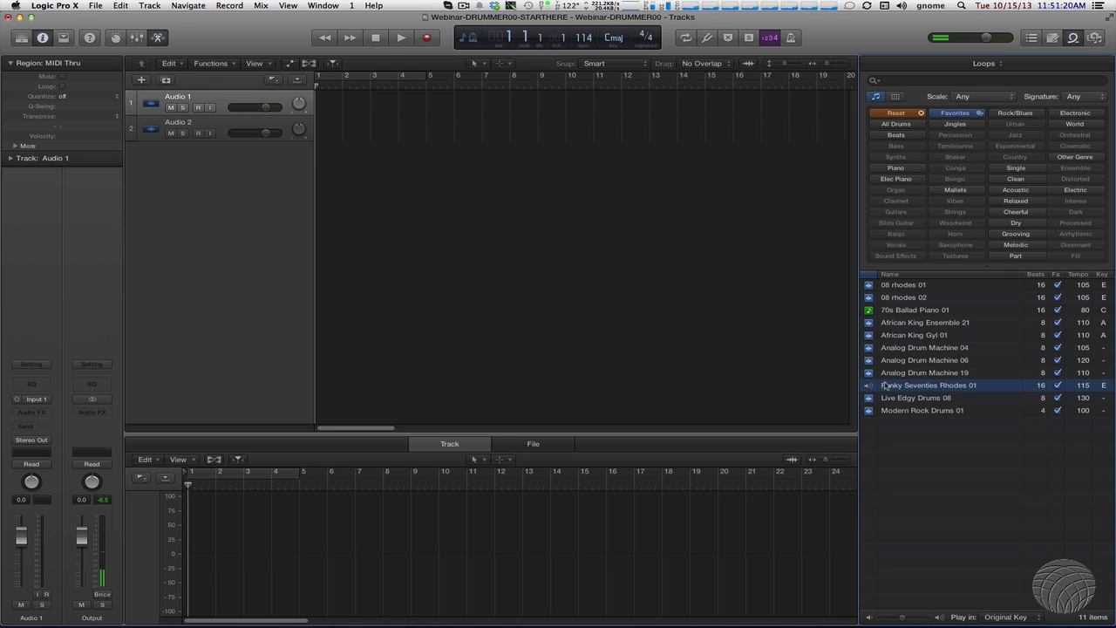
- Audition the 08 rhodes 01 and 02 loops, then Modern Rock Drums 01
left_click(904, 289)
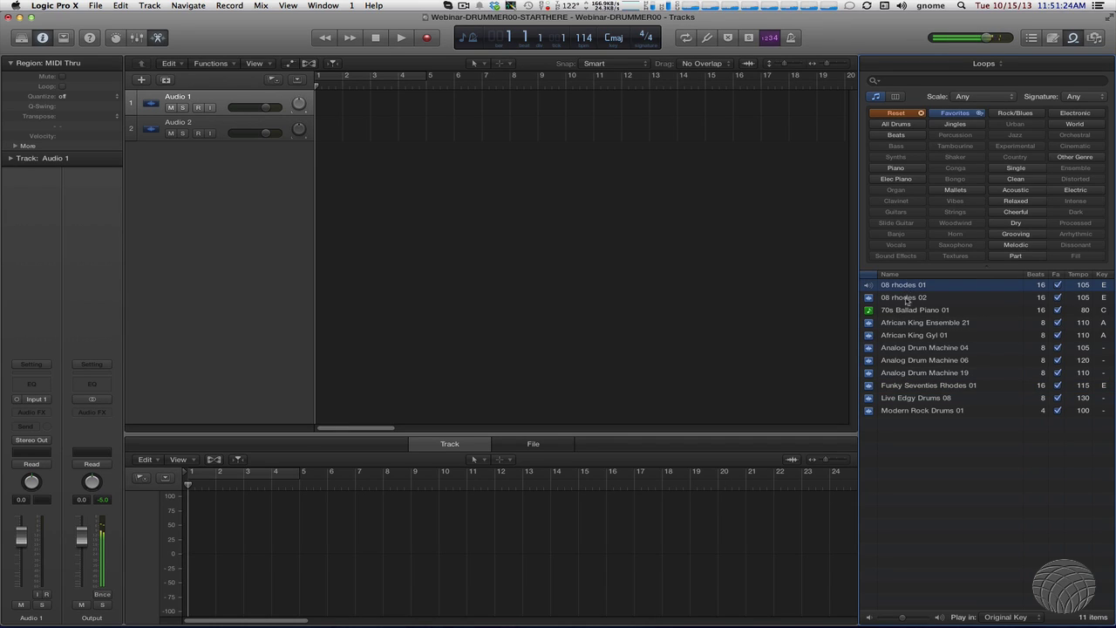
left_click(906, 300)
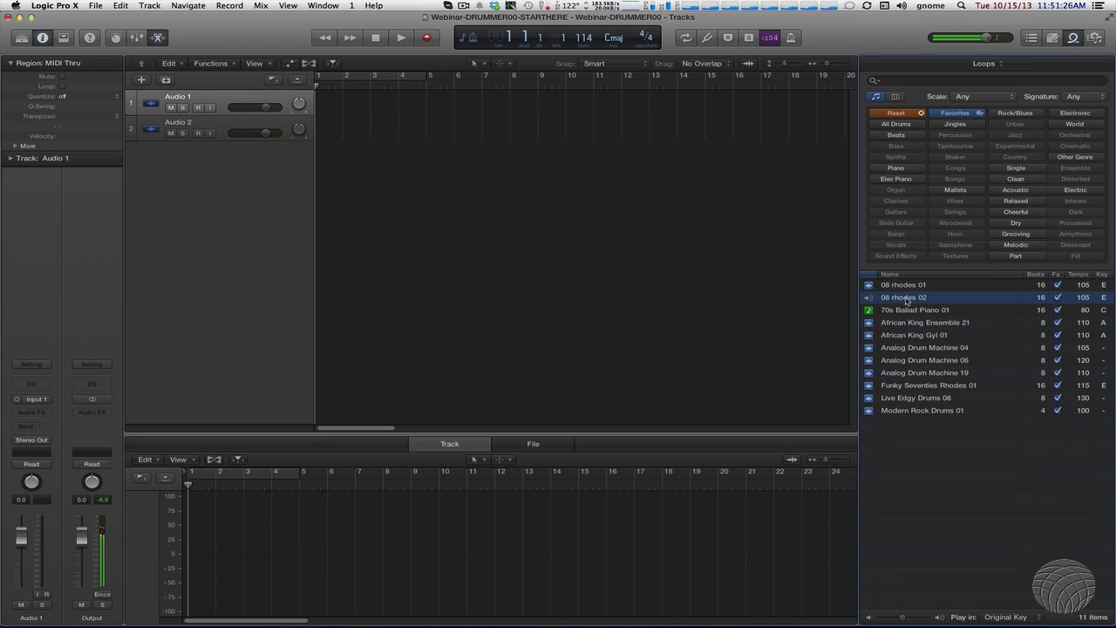
left_click(907, 299)
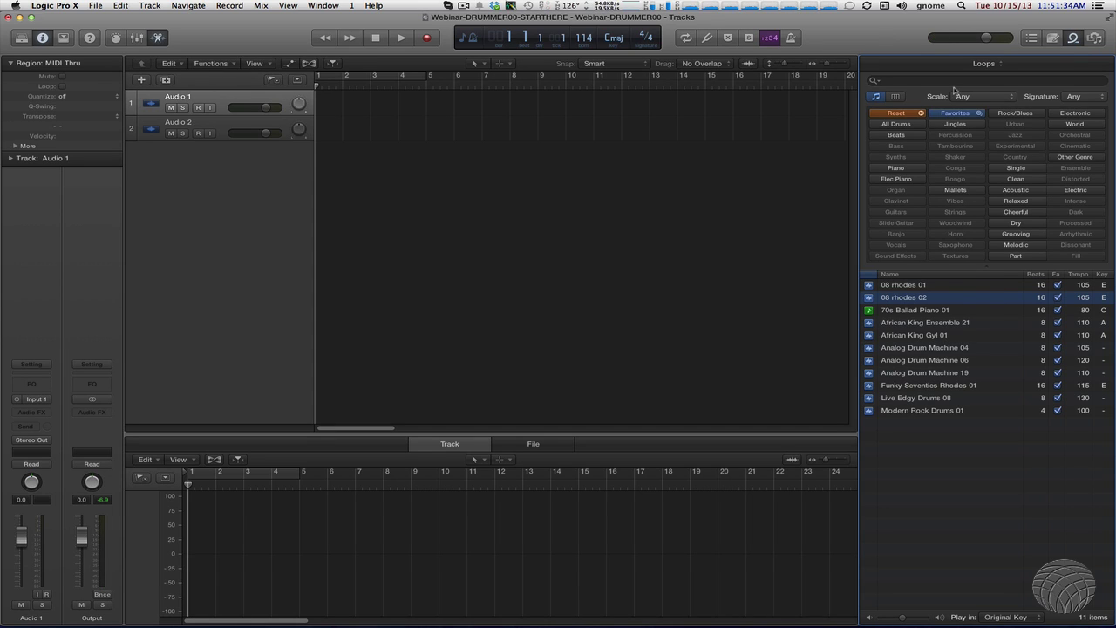
left_click(935, 411)
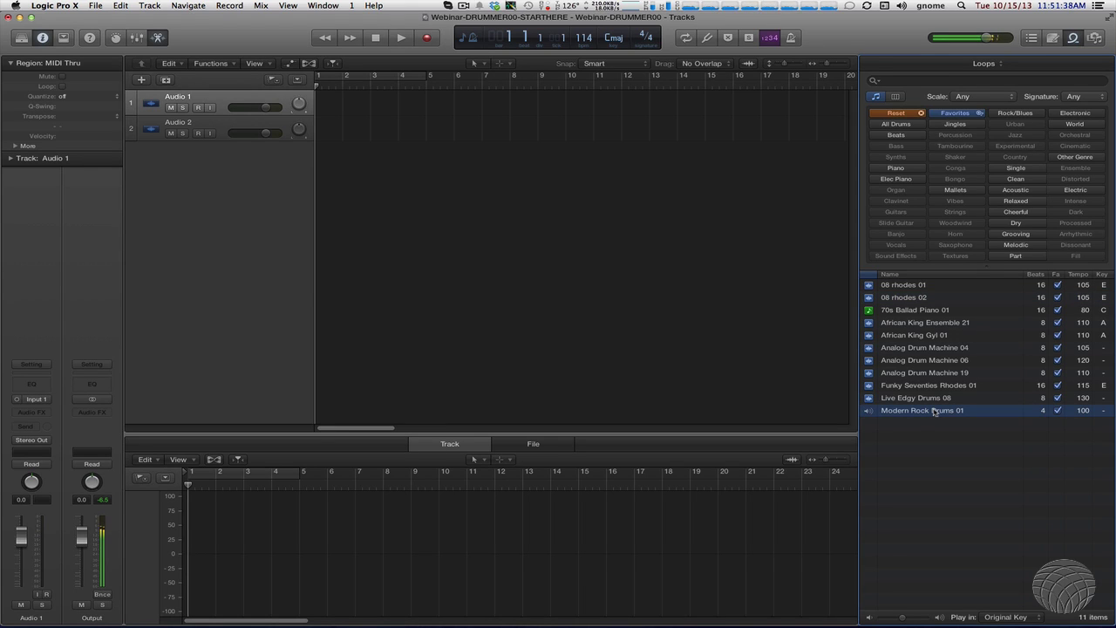
left_click(934, 411)
- Place Modern Rock Drums 01 at bar 1 of Audio 1, import its 100 BPM tempo, and zoom in
left_click_drag(934, 410, 333, 108)
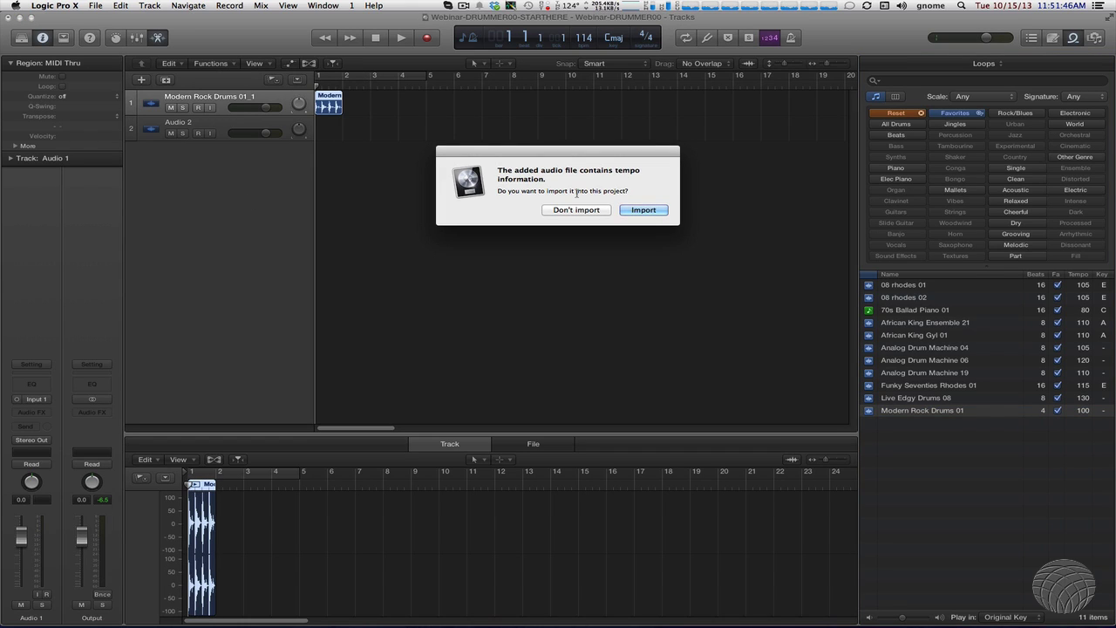
left_click(648, 213)
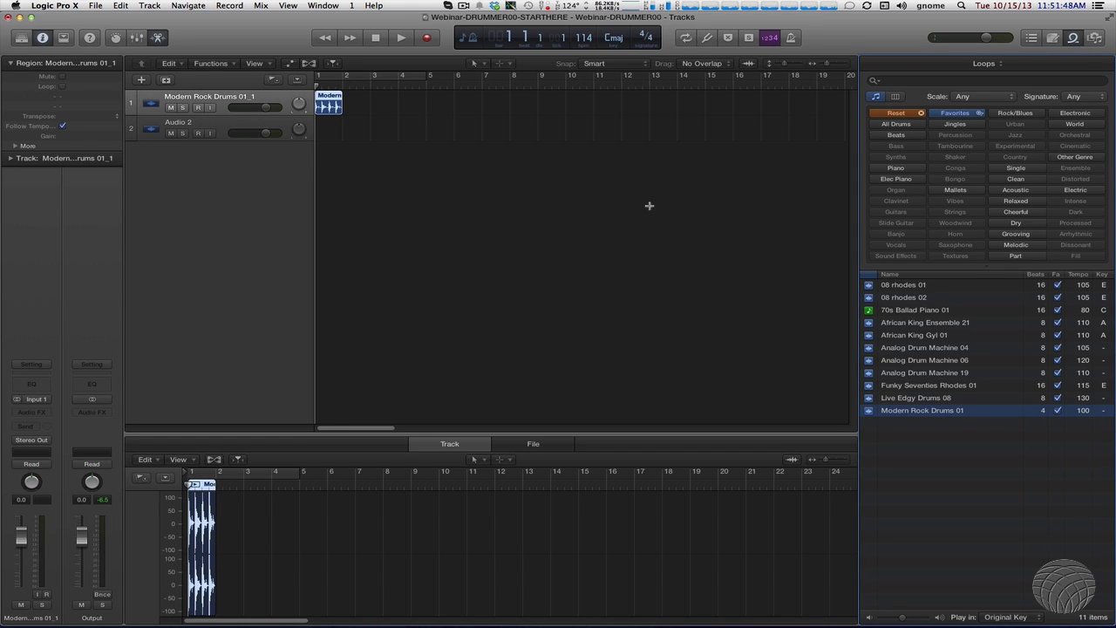
left_click(197, 204)
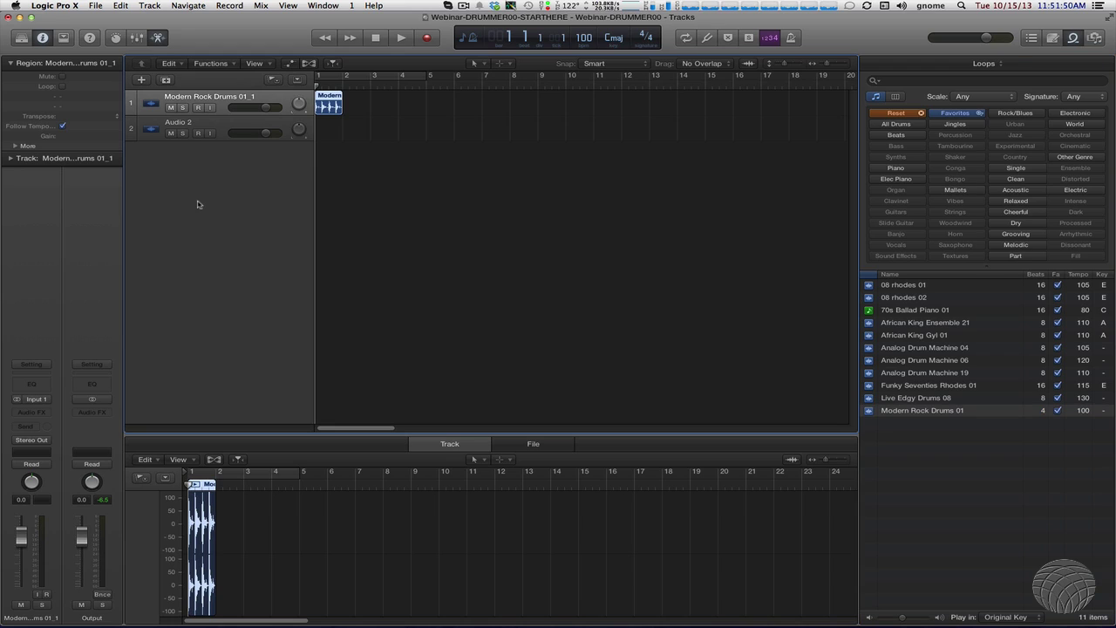
key("super+Right")
key("super+Right")
key("super+Right")
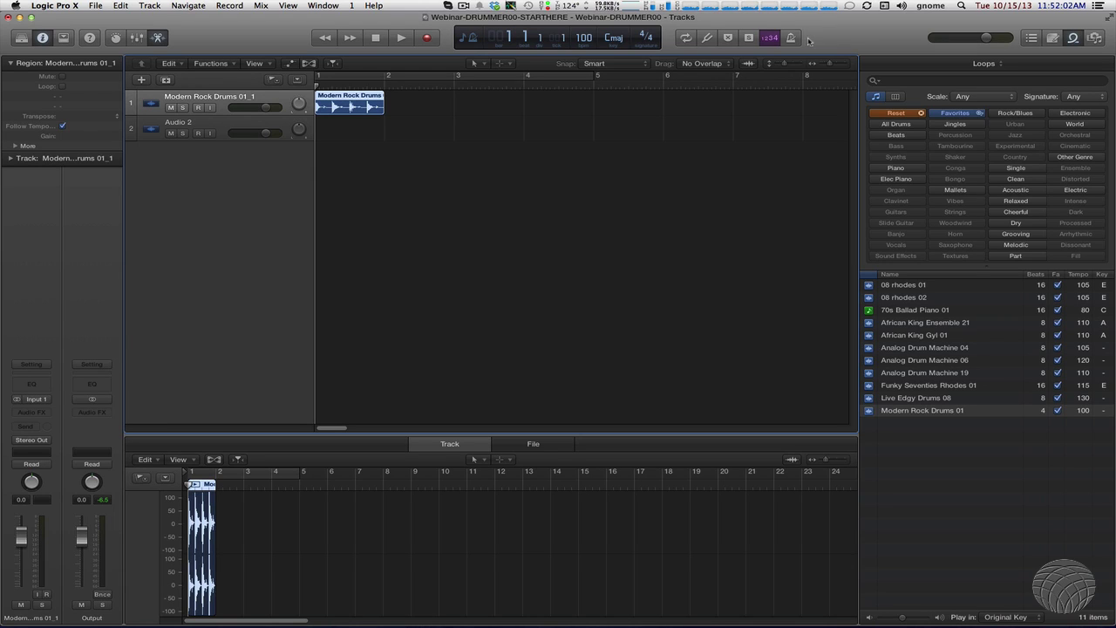
- Toggle the metronome on and off and try tempo changes, leaving the tempo at 100 BPM
left_click(798, 40)
left_click(797, 42)
left_click(791, 44)
left_click(791, 40)
left_click(584, 39)
mouse_move(584, 40)
left_mouse_down()
mouse_move(584, 56)
mouse_move(584, 39)
left_mouse_up()
- Change the project key from C major to E major in the LCD key list
left_click(617, 42)
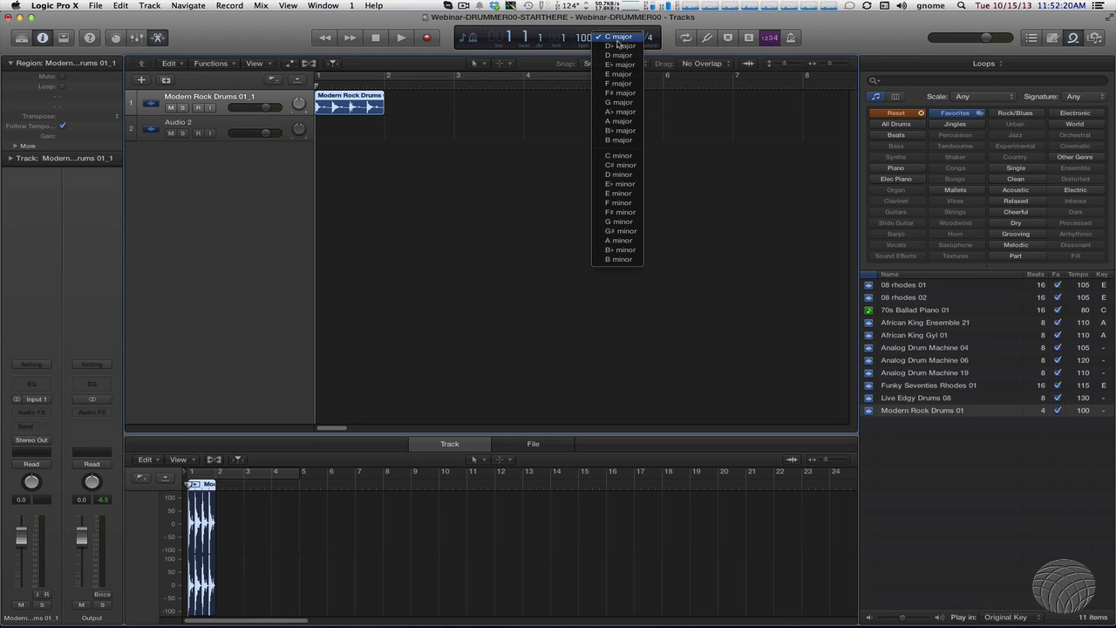
left_click(618, 41)
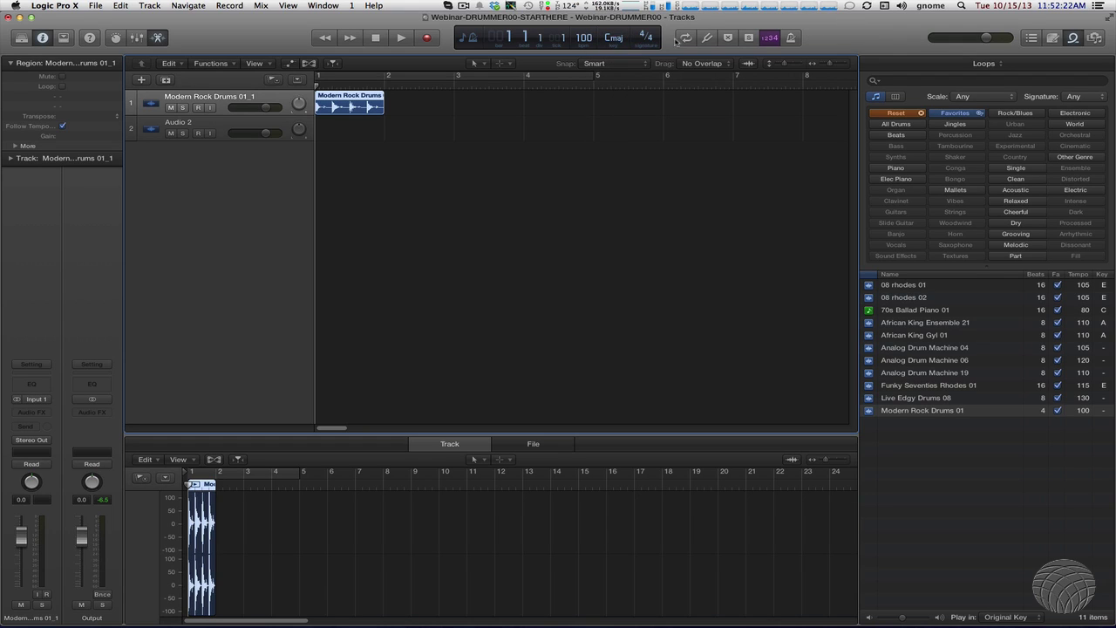
left_click(620, 40)
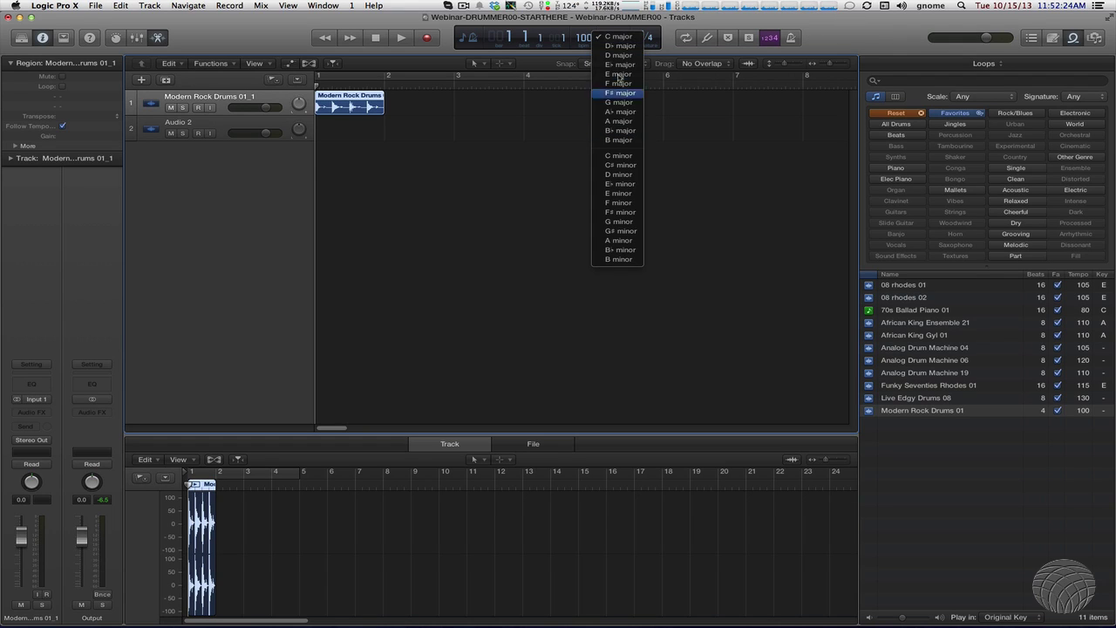
left_click(619, 38)
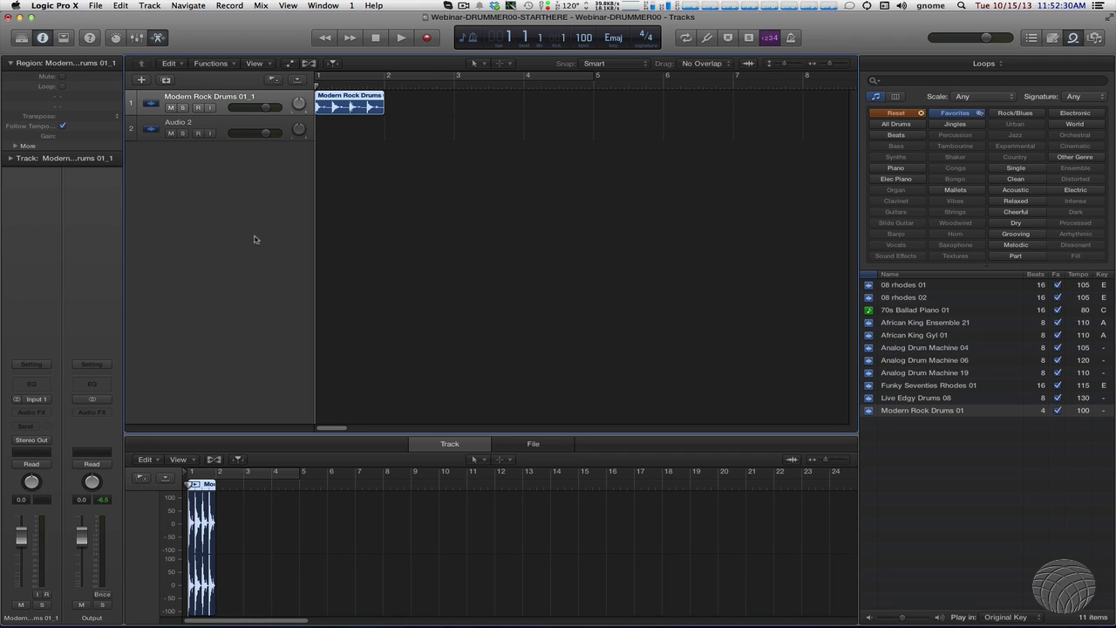
- Enable Flex with Command-F so the drum loop follows tempo, and audition it
key("super+f")
key("space")
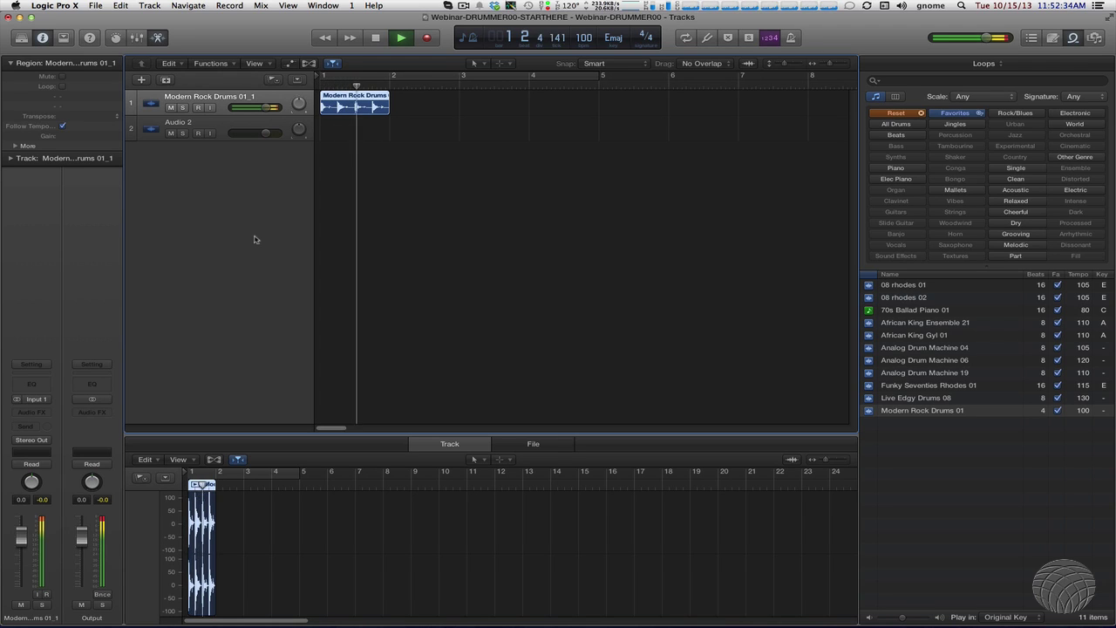
key("space")
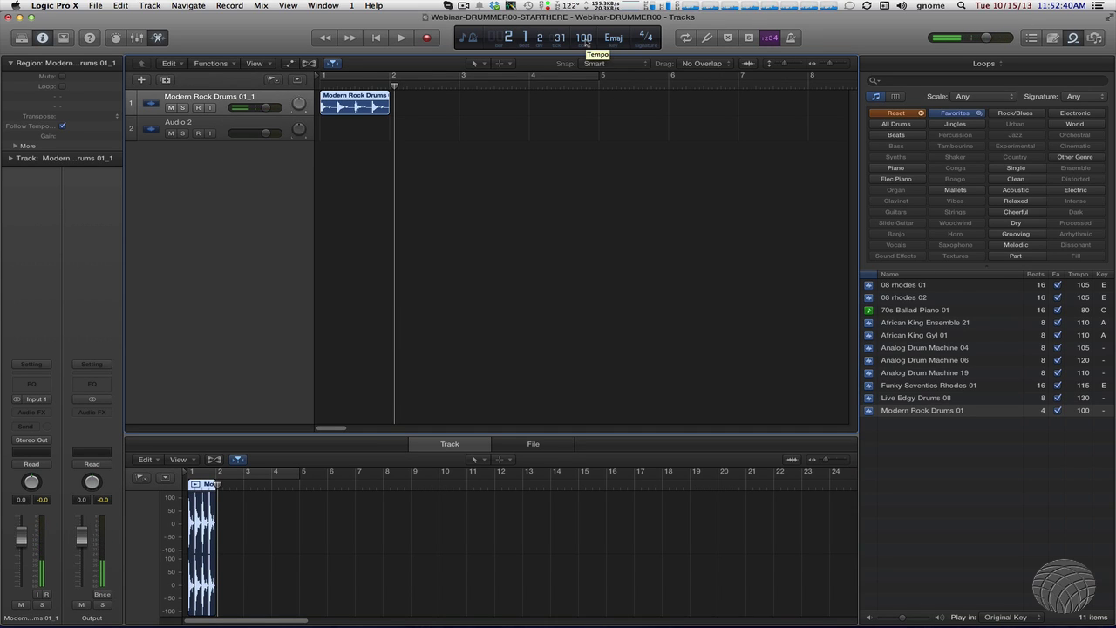
- Raise the project tempo from 100 to 115 BPM and return the playhead to the start
mouse_move(585, 43)
left_mouse_down()
mouse_move(603, 33)
mouse_move(591, 37)
left_mouse_up()
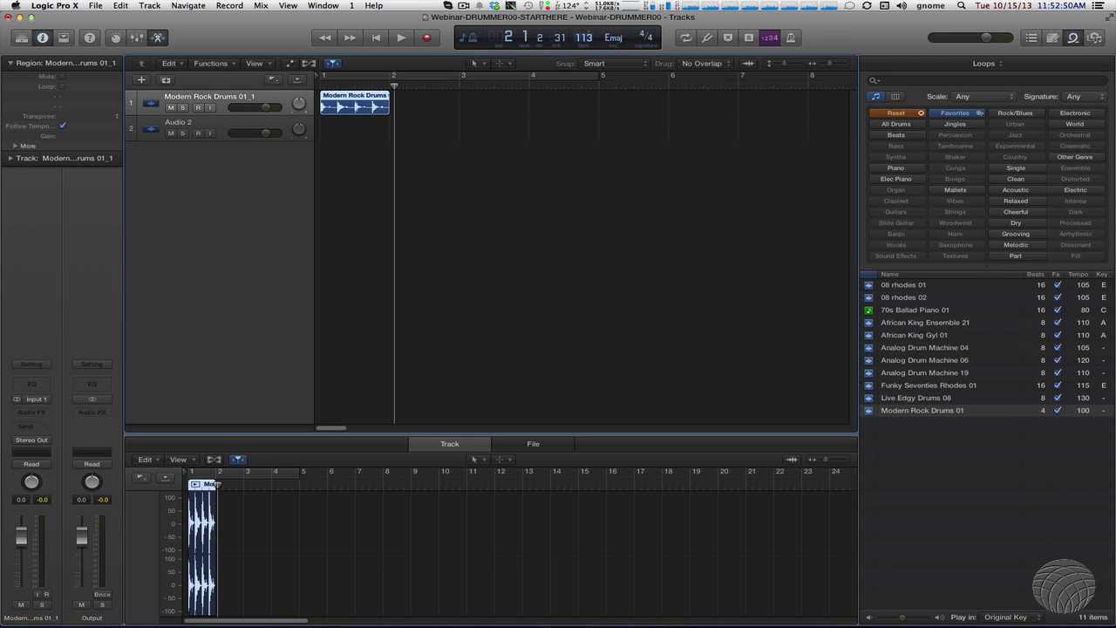
left_click_drag(591, 38, 585, 36)
key("Return")
key("space")
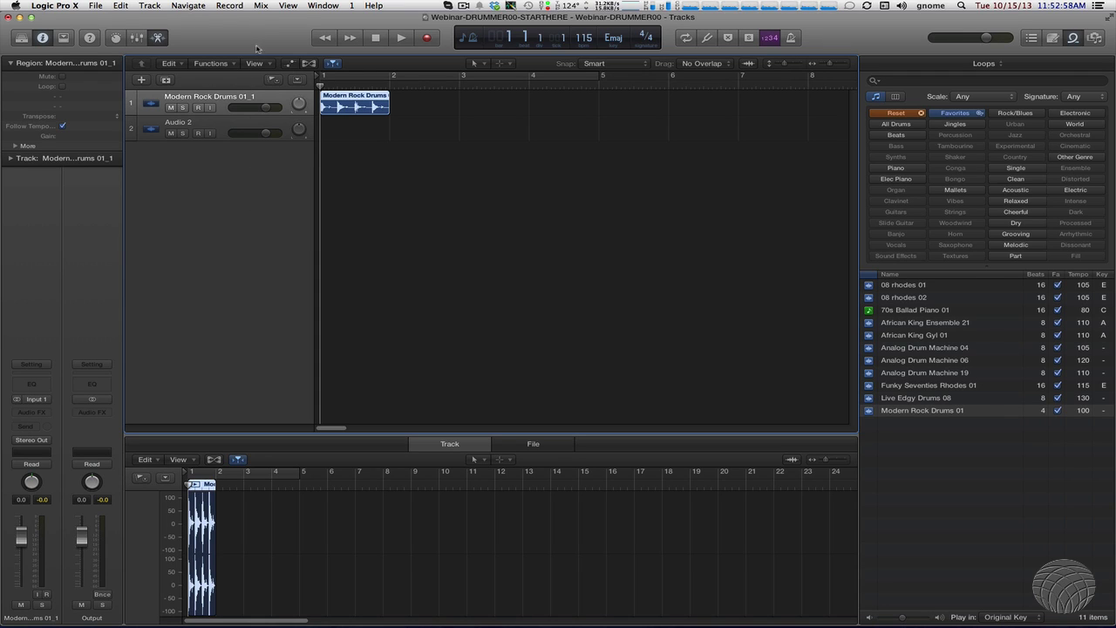
- Look through the Navigate menu and step the playhead between bars 1 and 2
left_click(196, 6)
mouse_move(195, 23)
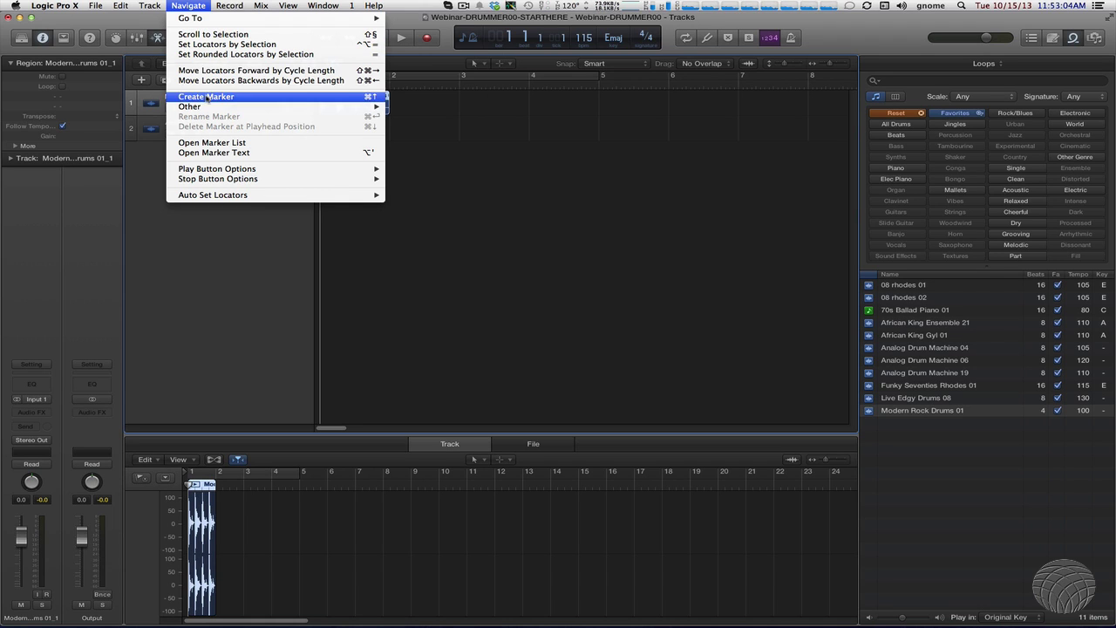
left_click(208, 218)
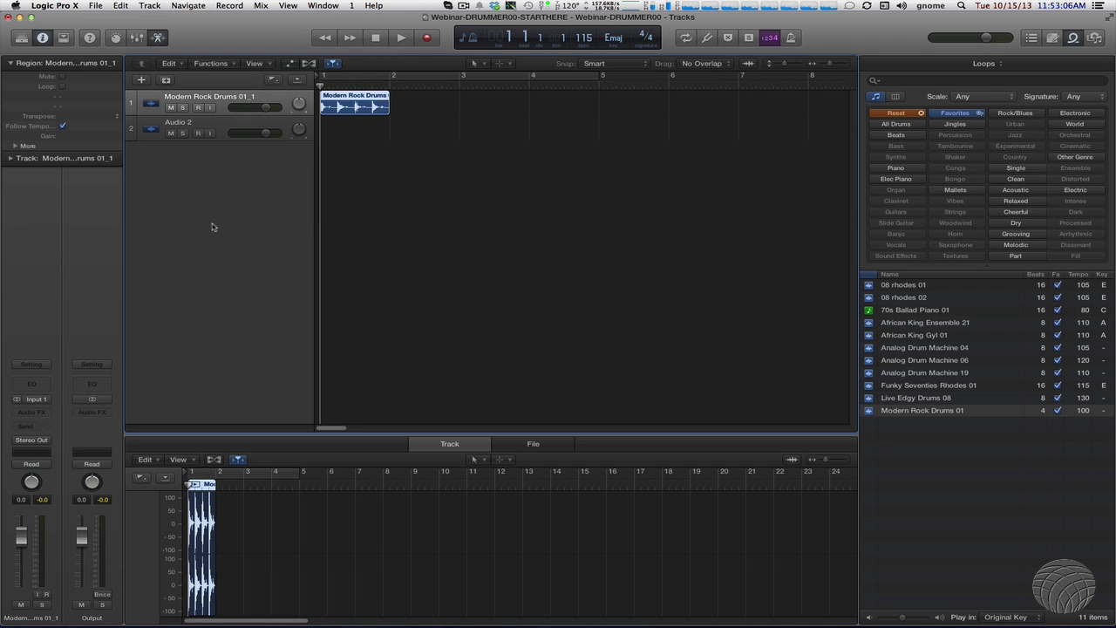
key("period")
key("period")
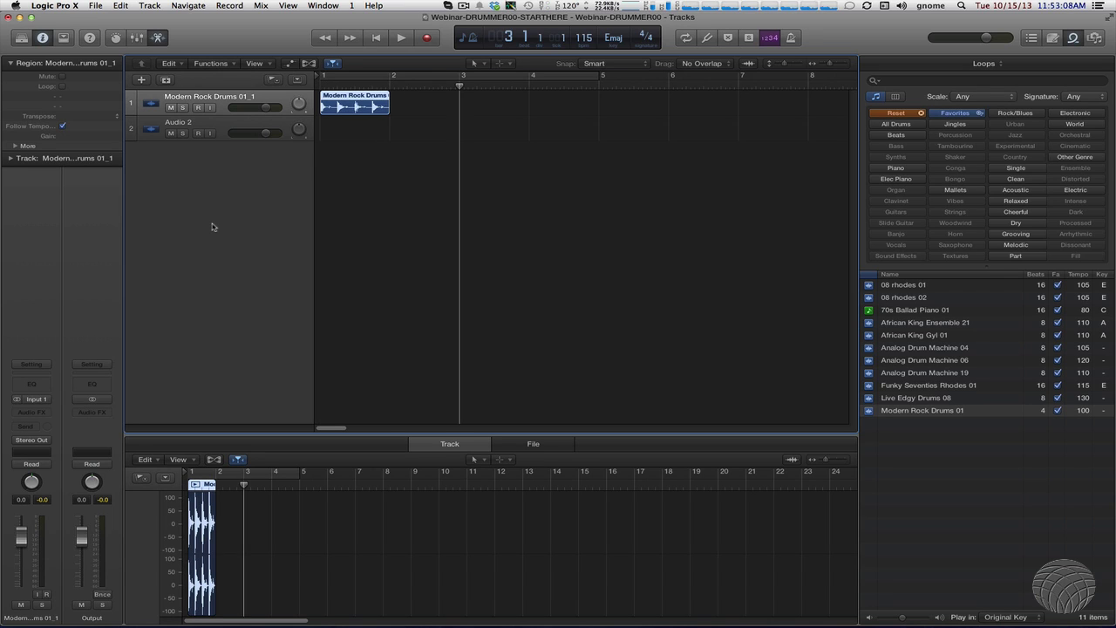
key("comma")
key("comma")
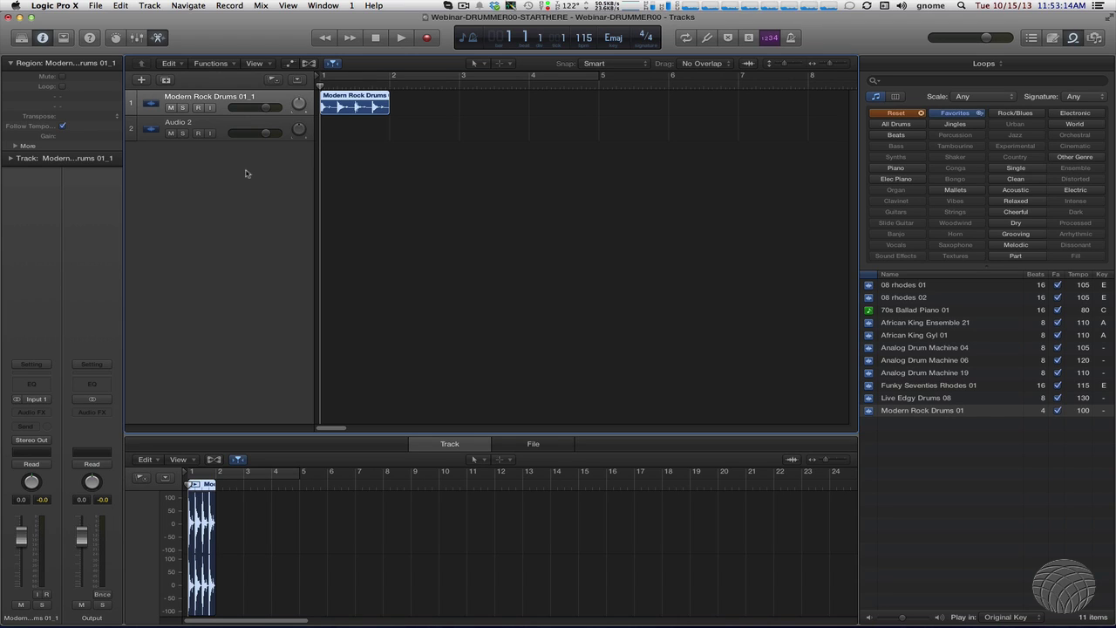
key("period")
key("period")
key("comma")
key("comma")
- Play the loop from bar 1, then zoom in horizontally and make track rows shorter
key("space")
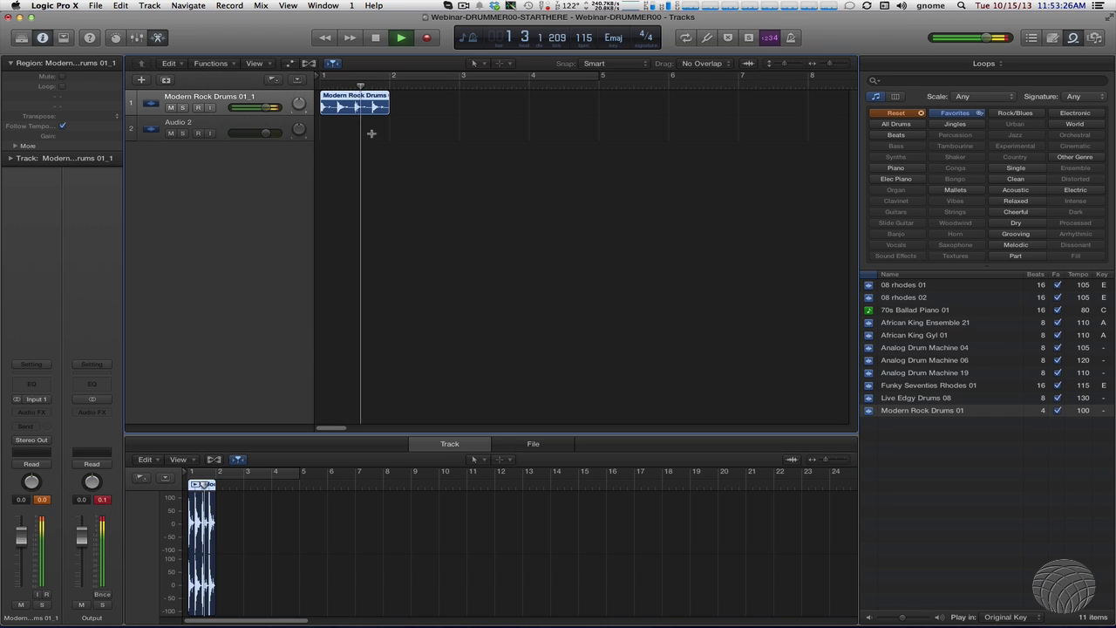
key("space")
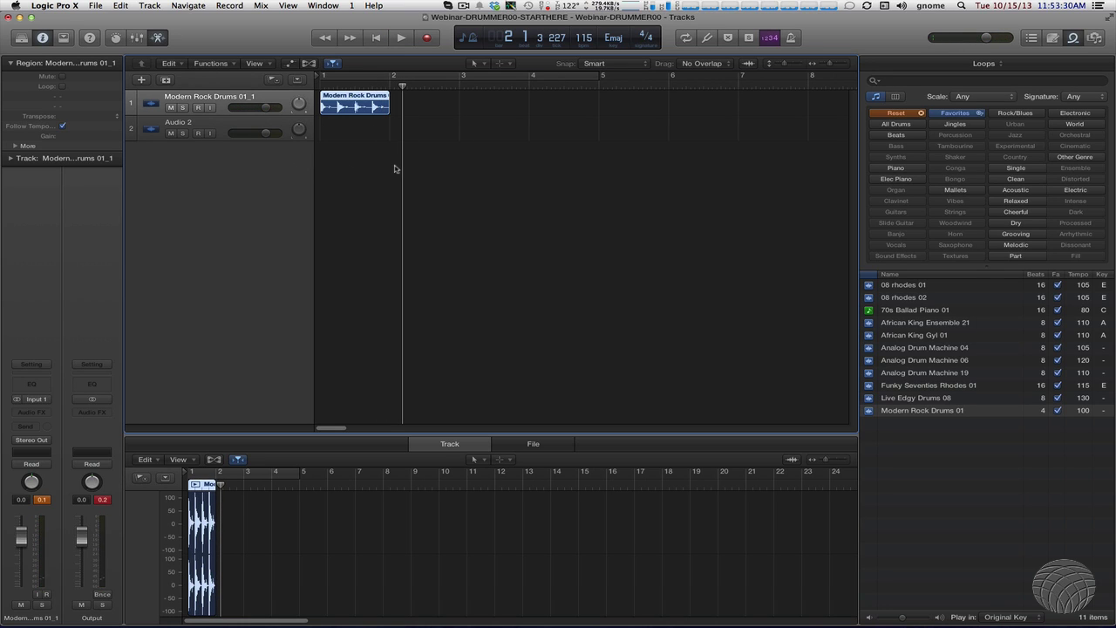
key("Return")
key("super+Right")
key("super+Right")
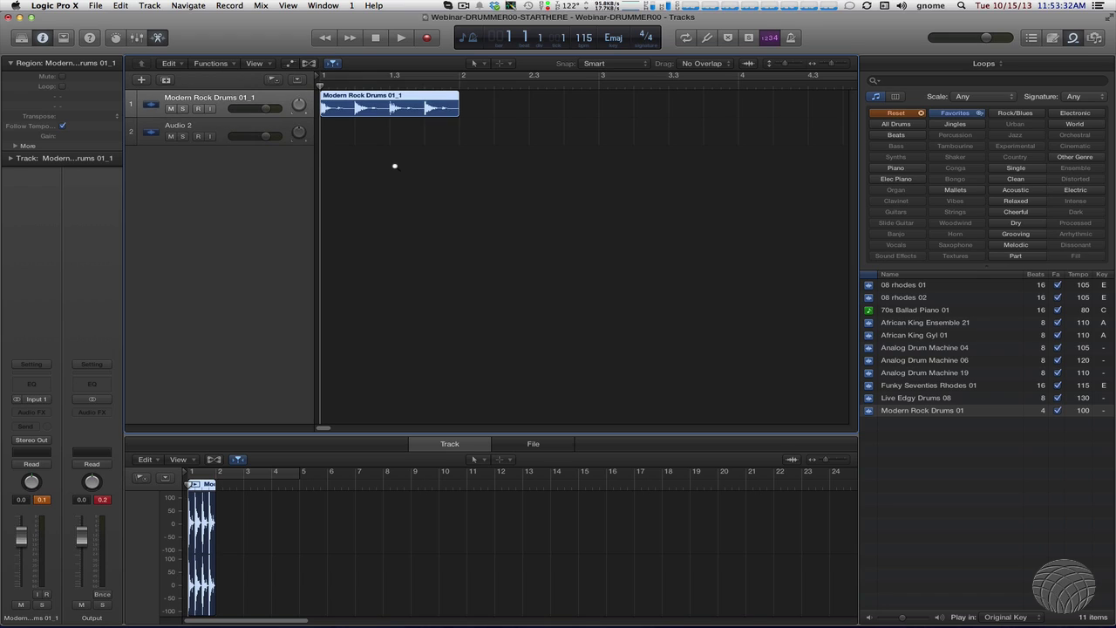
key("super+Up")
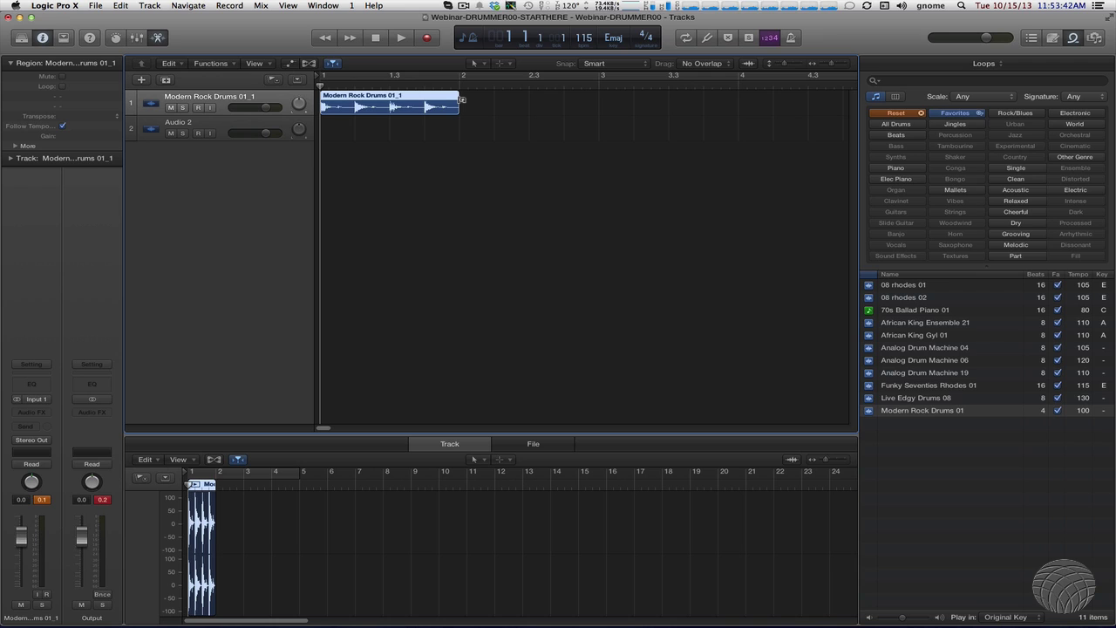
- Loop the Modern Rock Drums 01_1 region out to about bar 4 and play it back
left_click_drag(462, 100, 739, 96)
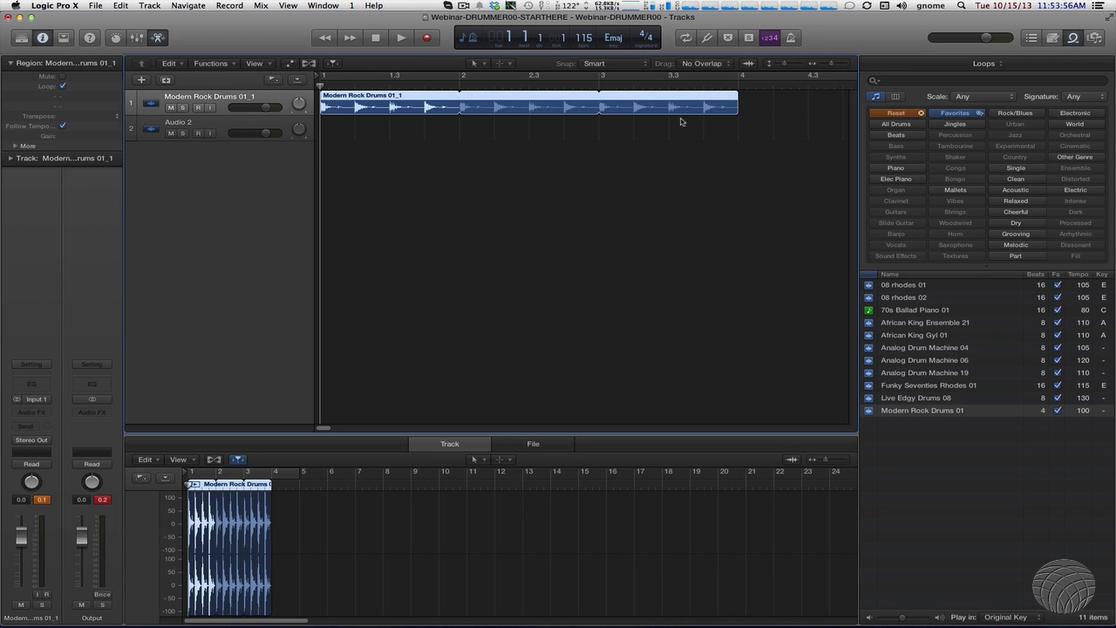
key("space")
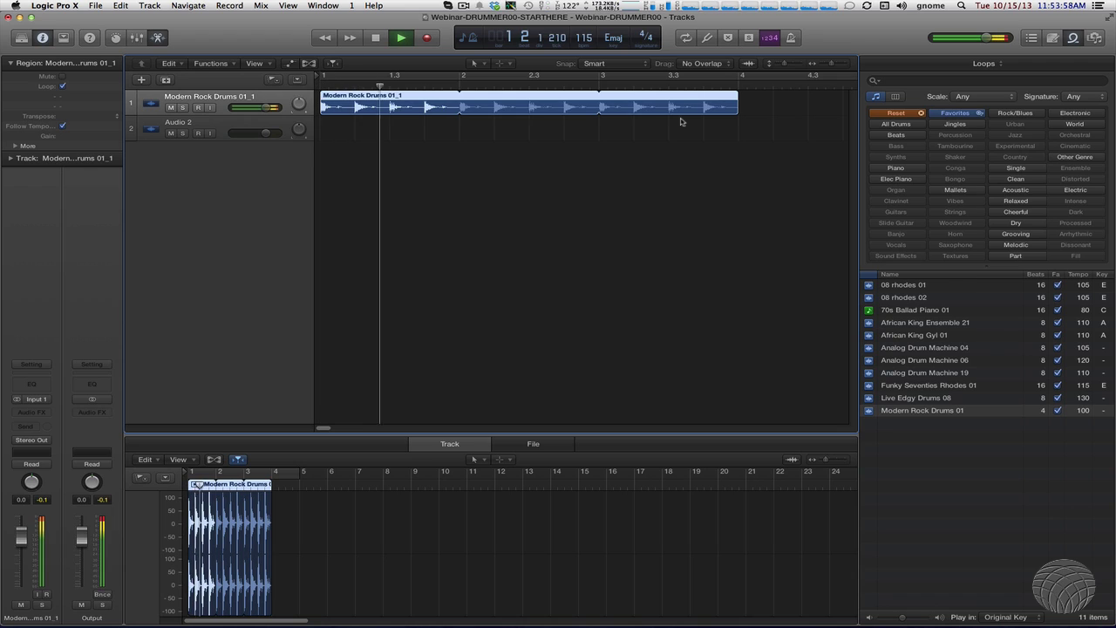
key("space")
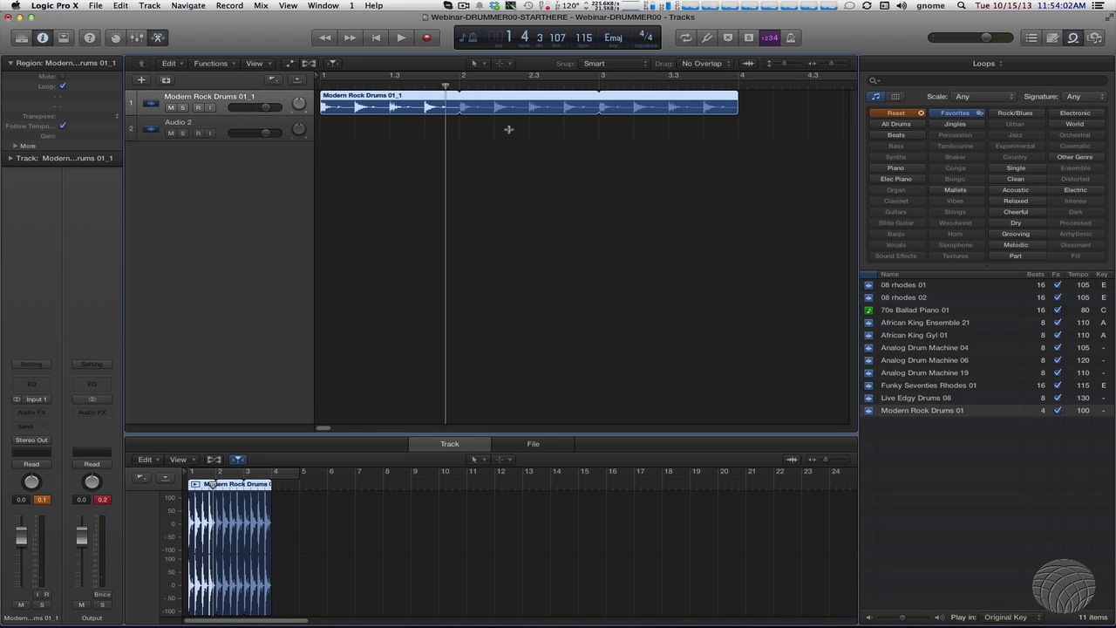
- Step the playhead to bar 3 and extend the drum loop past bar 4 to bar 5
key("Return")
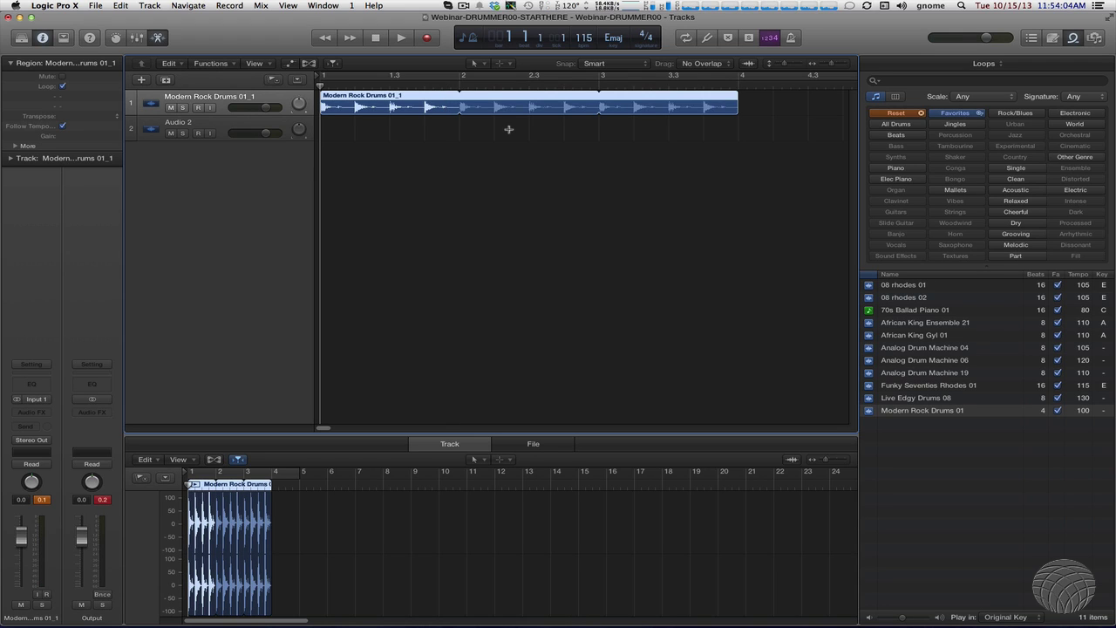
key("period")
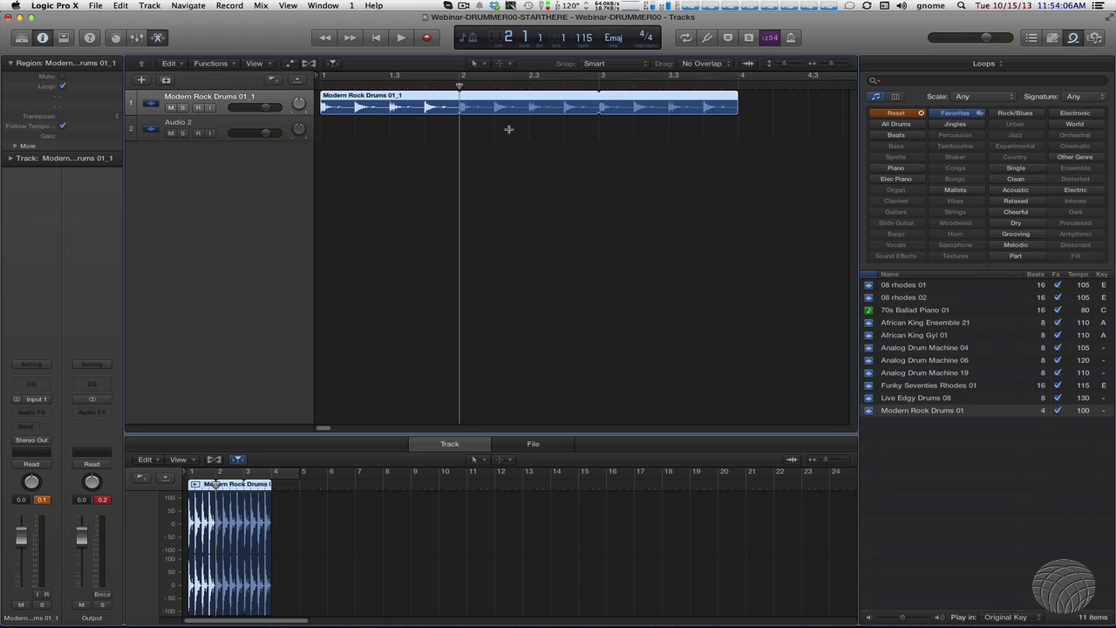
key("period")
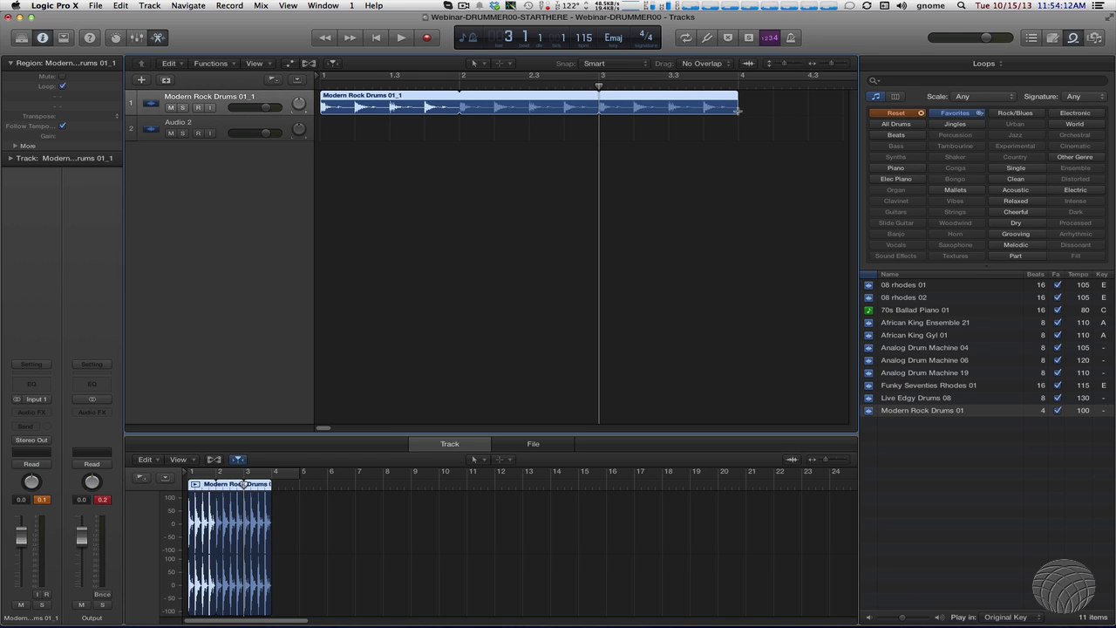
left_click_drag(736, 96, 807, 98)
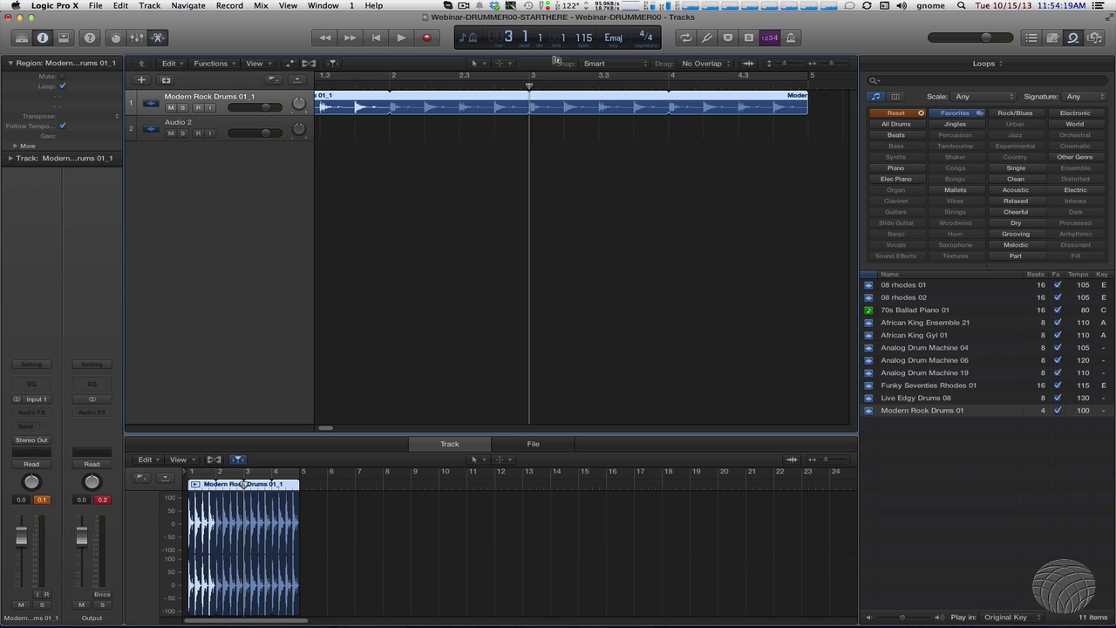
- Create Marker 1 at bar 3 and Marker 2 at bar 5 on the marker track
left_click(199, 6)
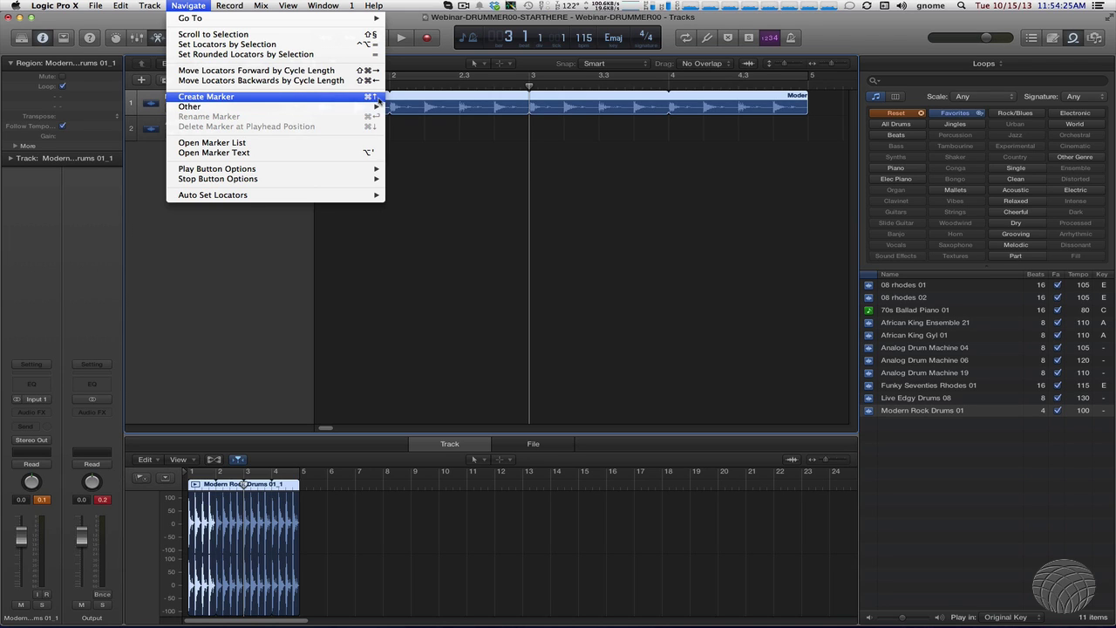
left_click(376, 97)
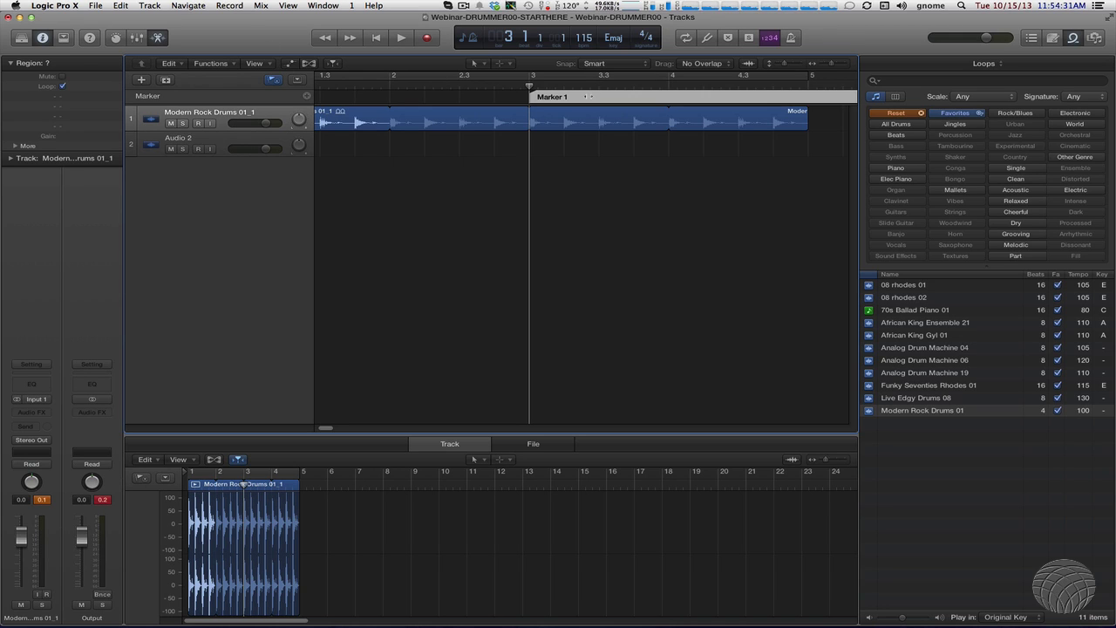
key("super+Up")
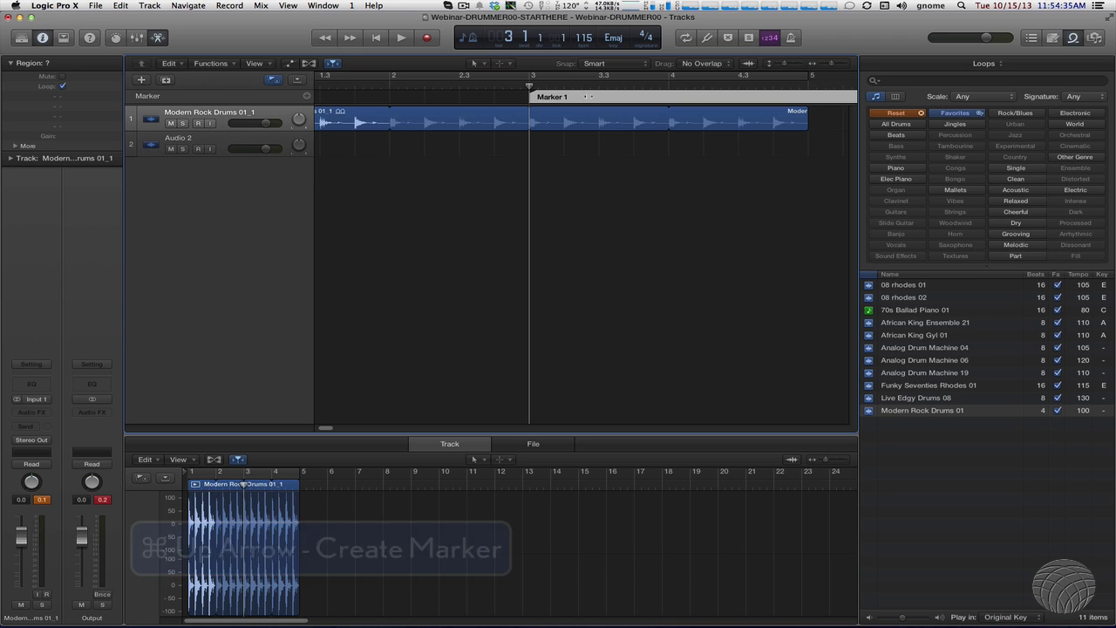
key("period")
key("period")
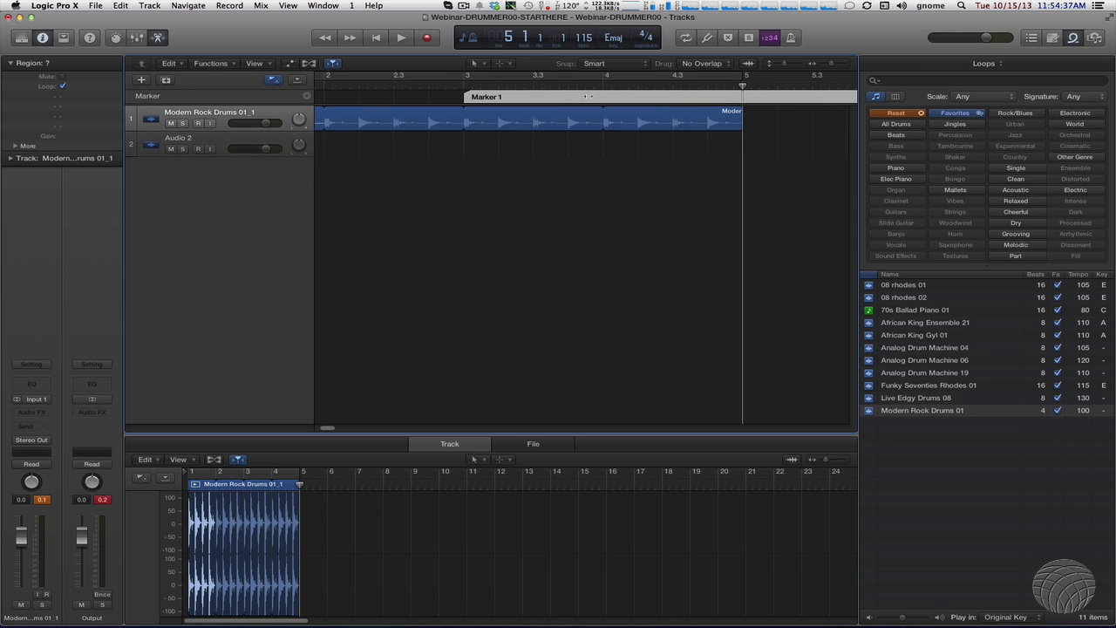
key("super+Up")
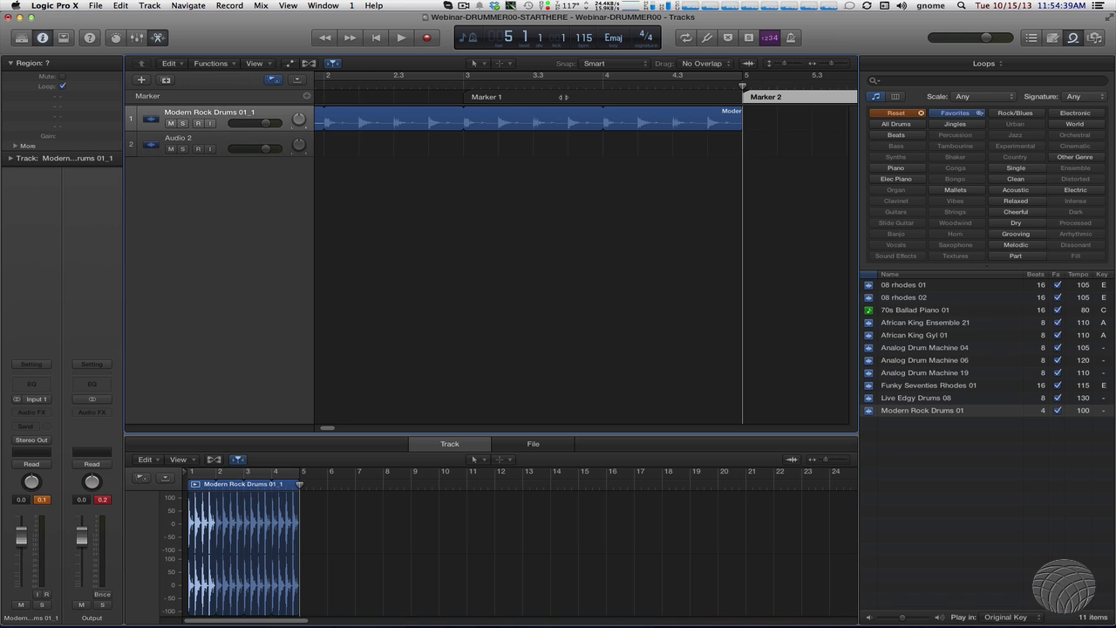
- Rename the bar 3 marker to 'Second Verse'
double_click(563, 97)
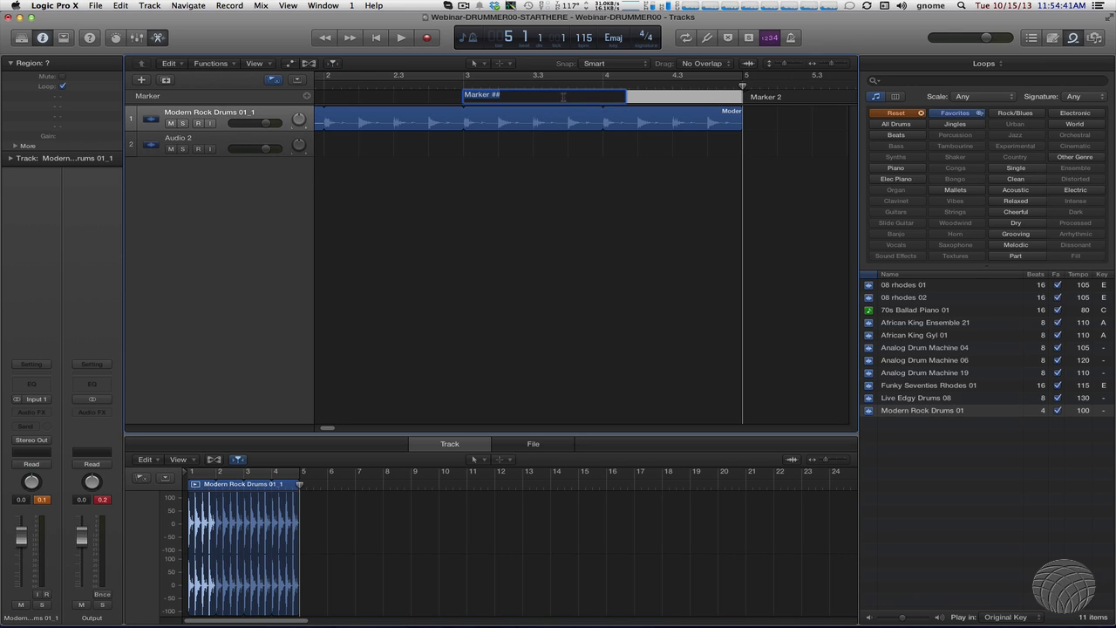
type("Second Verse")
key("Return")
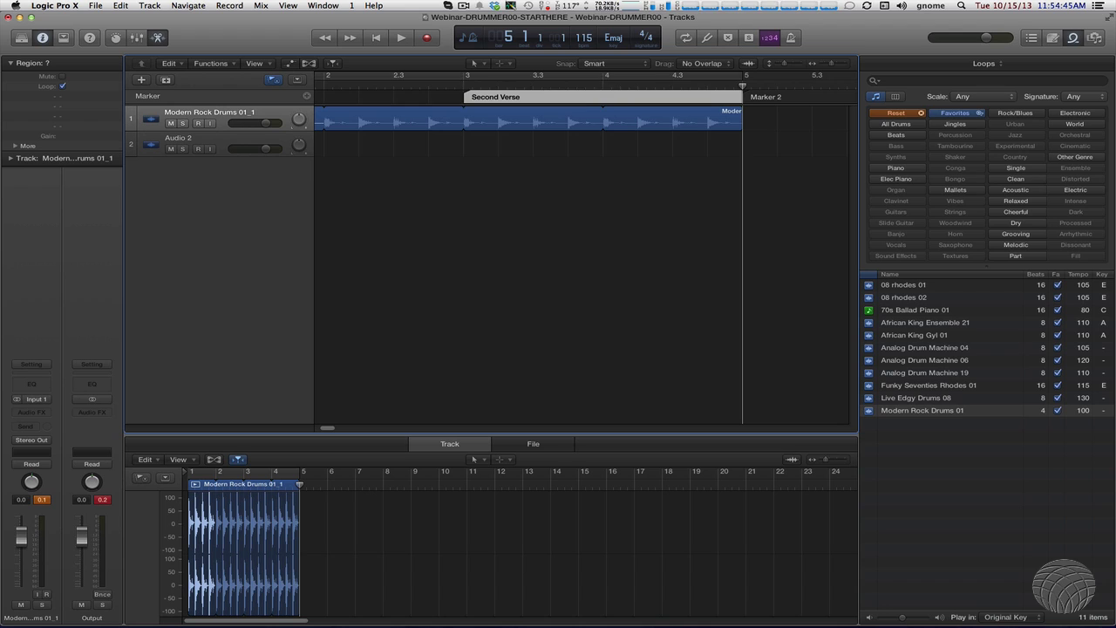
- Add a marker named 'Intro' at bar 1 and play the project from the start
key("Return")
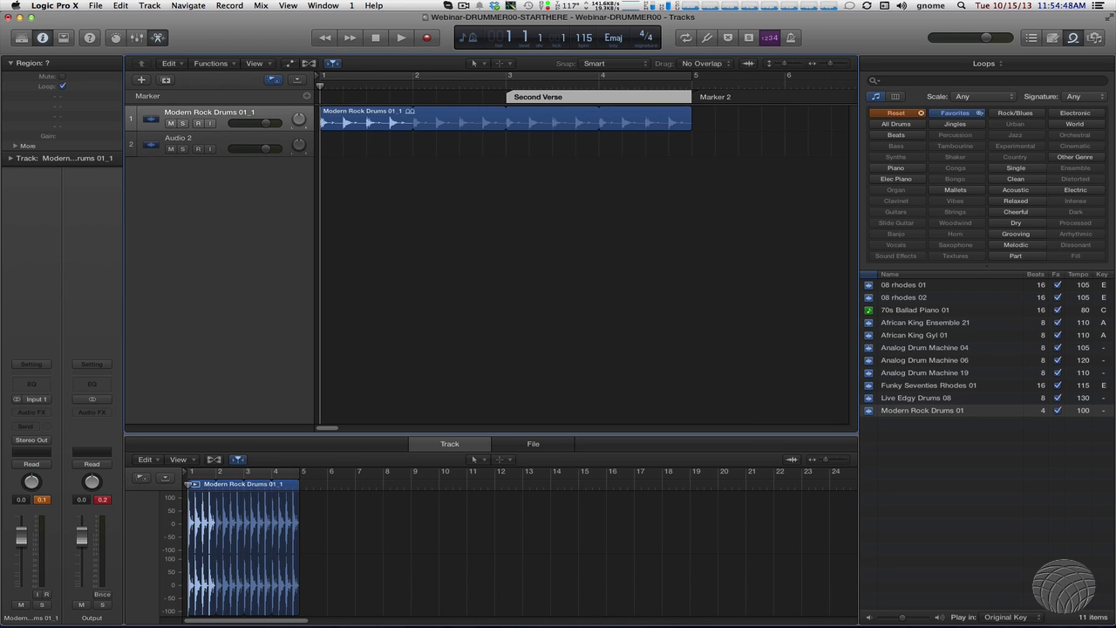
key("alt+apostrophe")
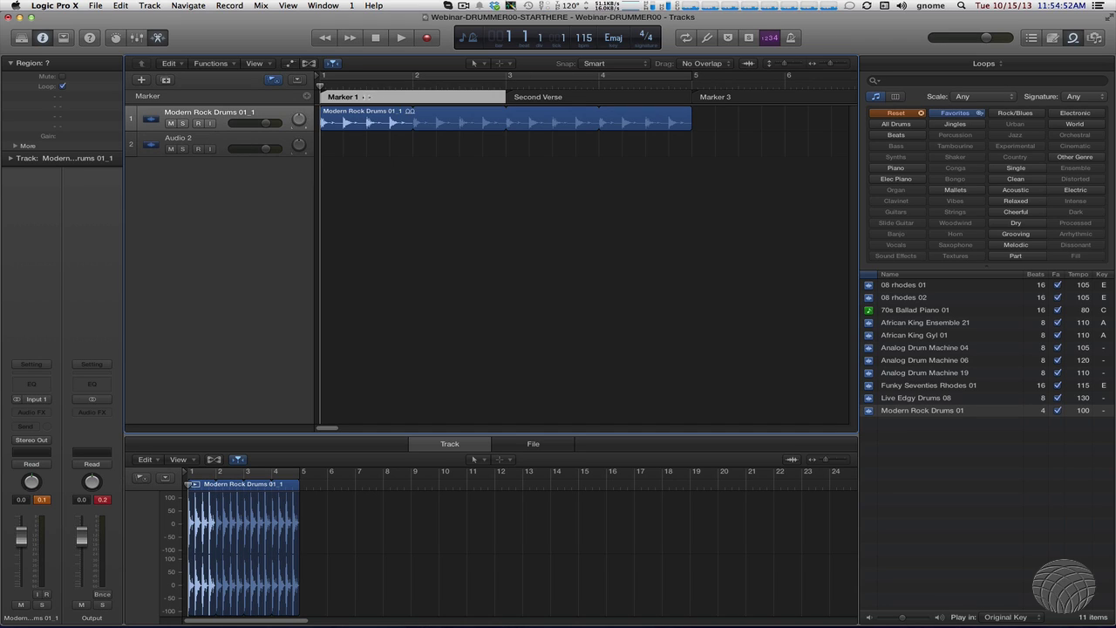
double_click(367, 96)
type("Intro")
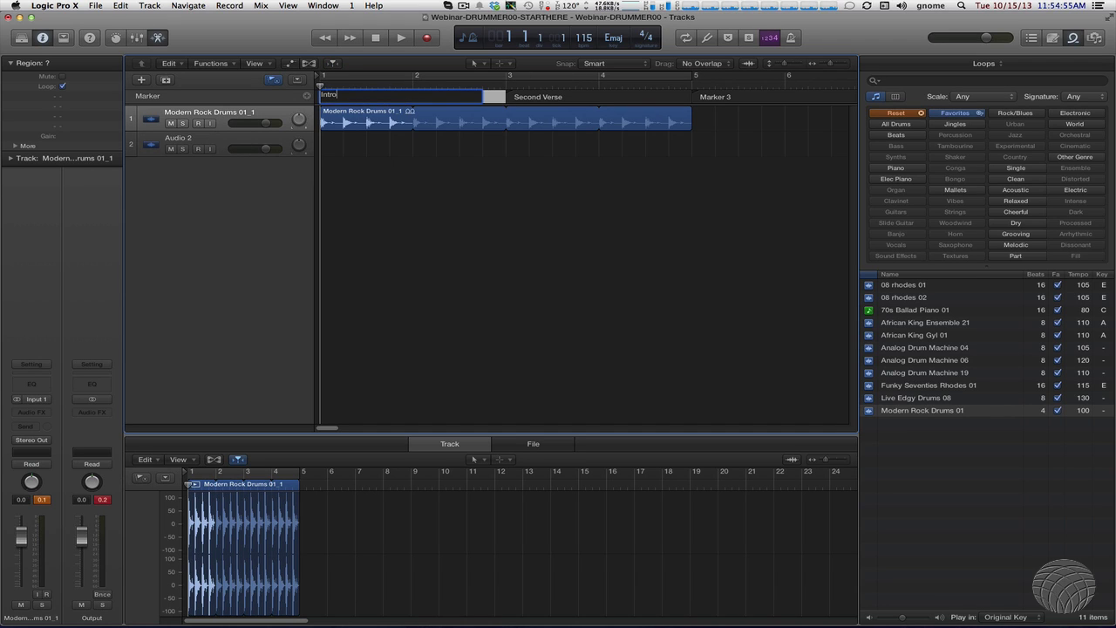
key("Return")
key("space")
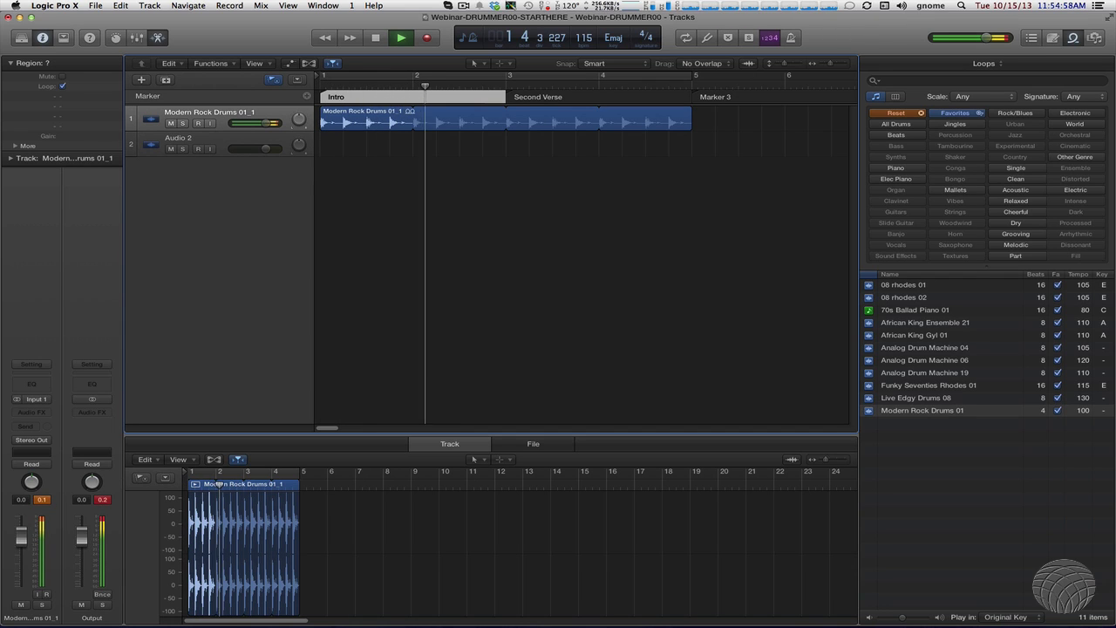
key("space")
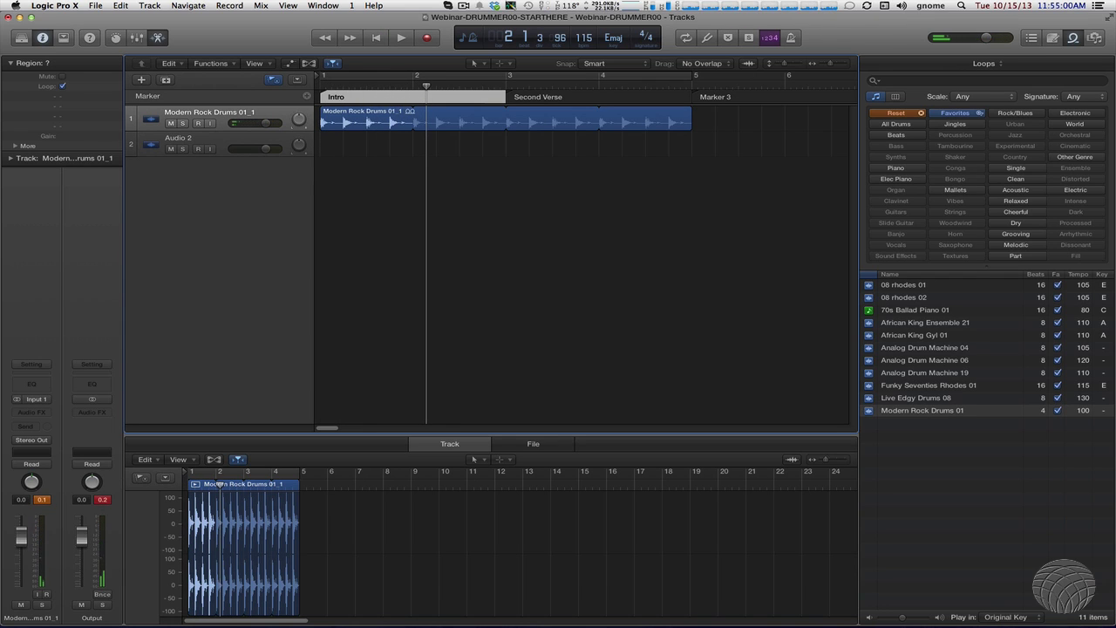
left_click(172, 6)
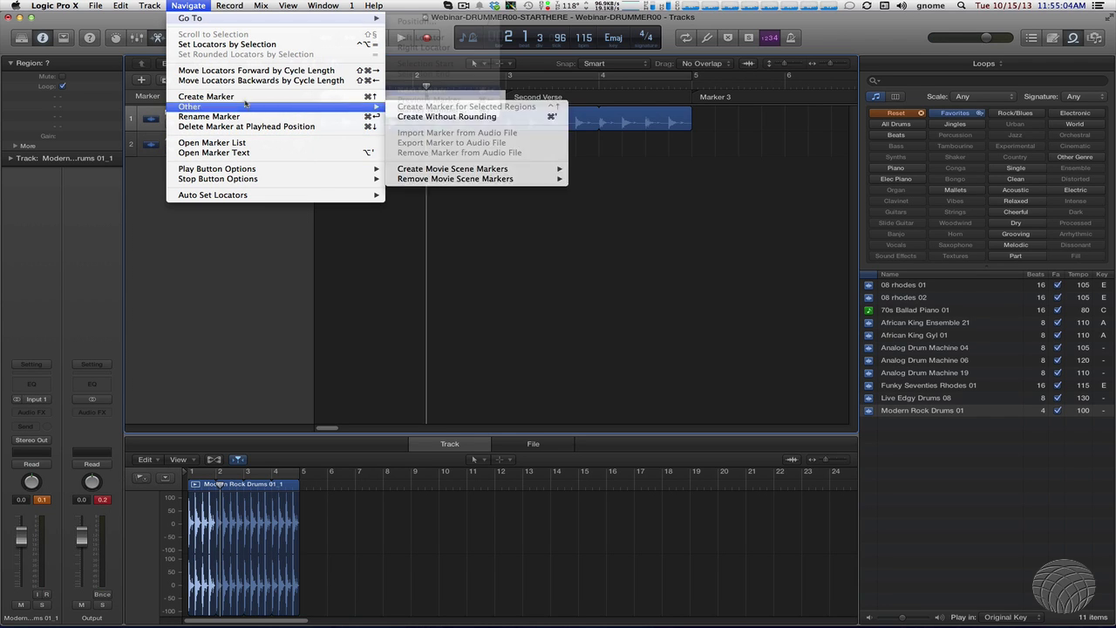
mouse_move(349, 18)
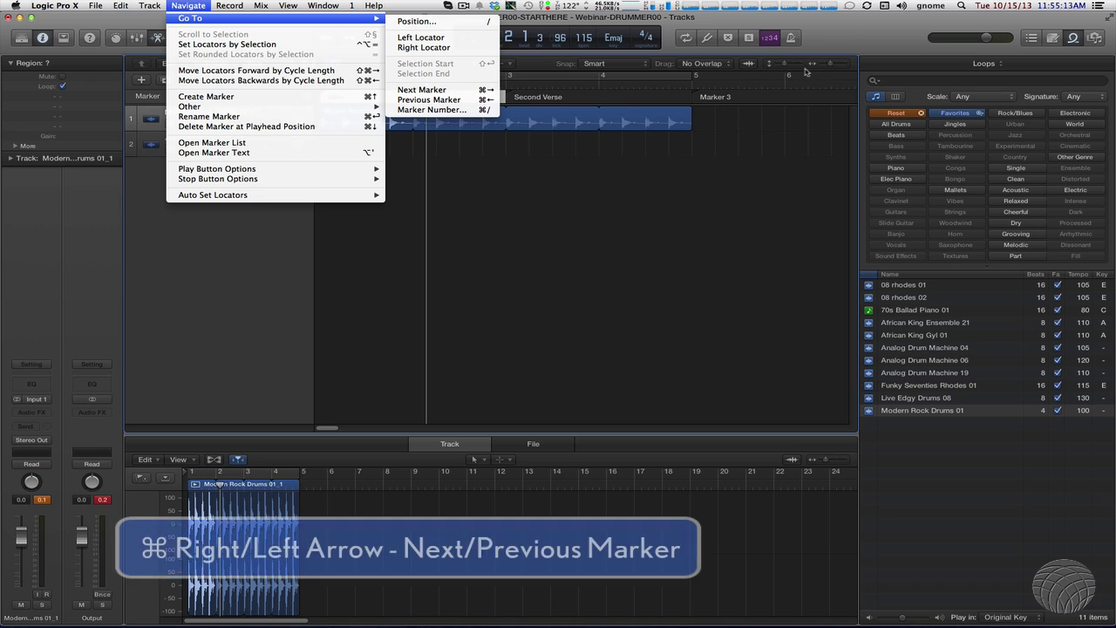
left_click(427, 94)
key("super+Right")
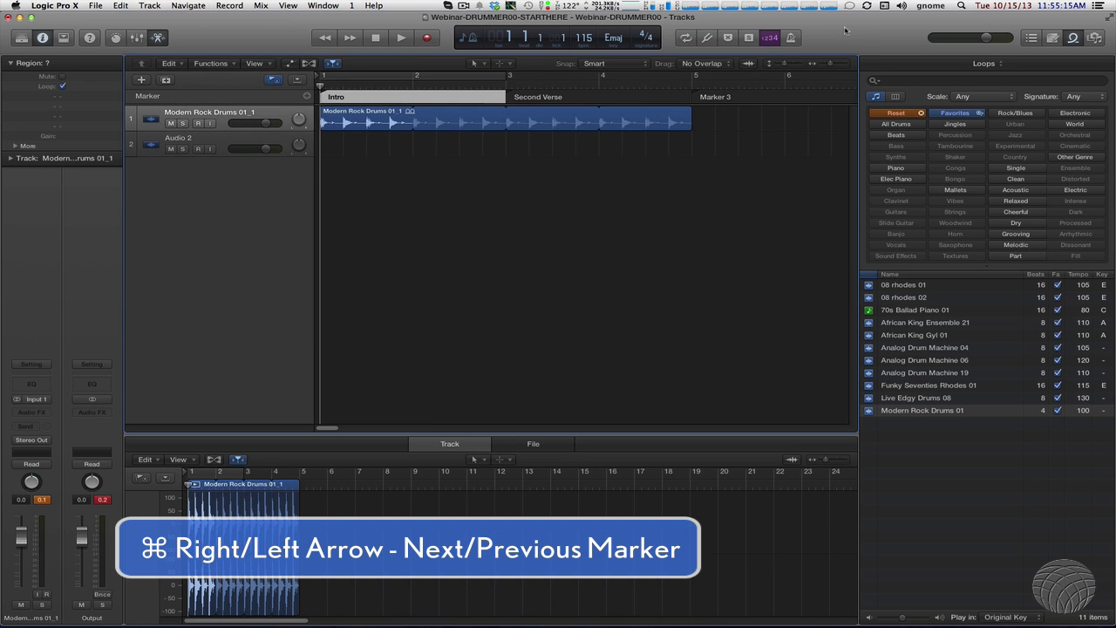
key("super+Right")
key("super+Left")
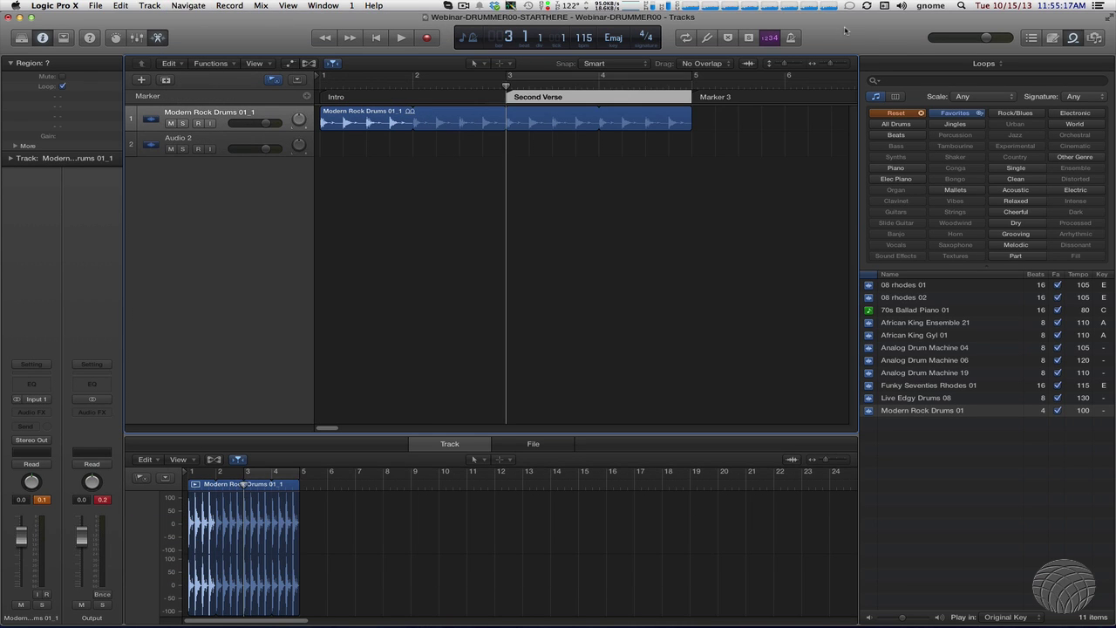
key("super+Left")
key("period")
key("period")
key("period")
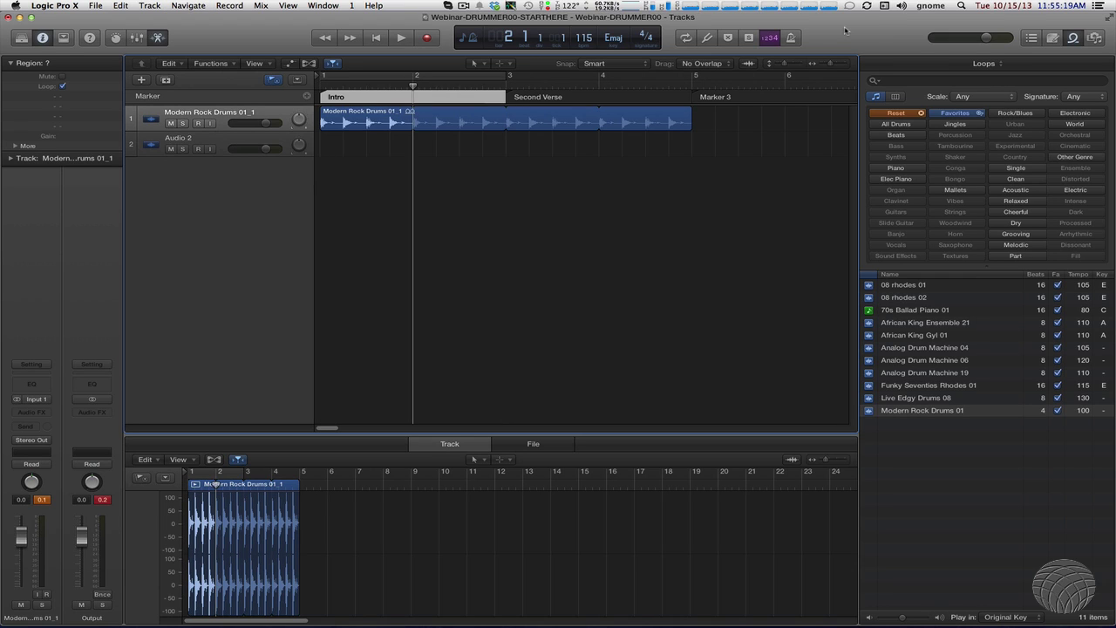
key("period")
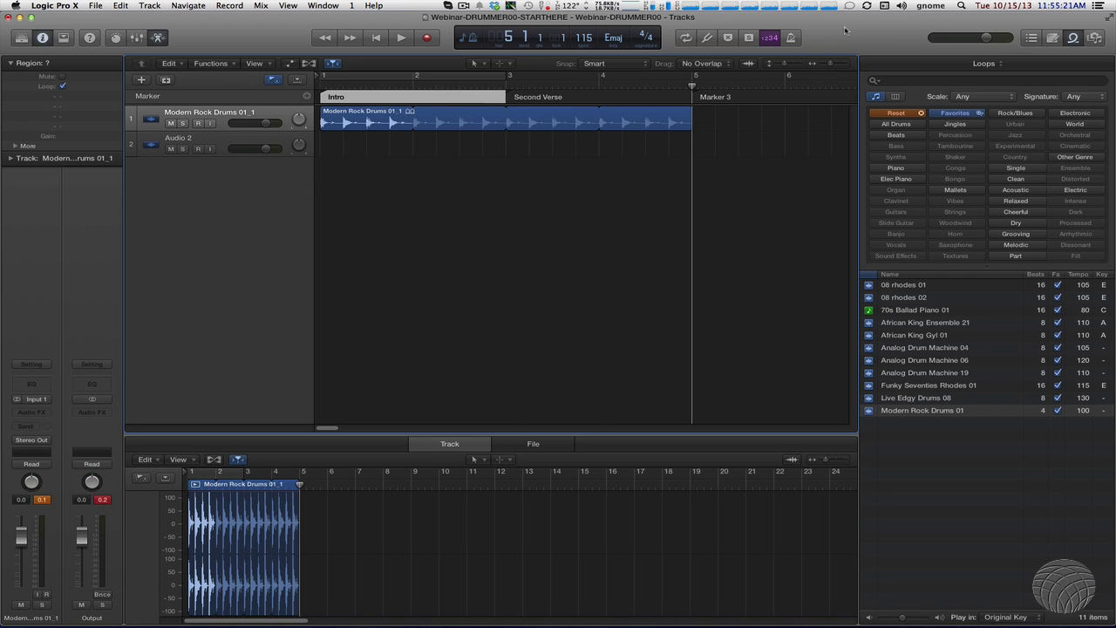
key("comma")
key("comma")
key("comma")
key("comma")
key("comma")
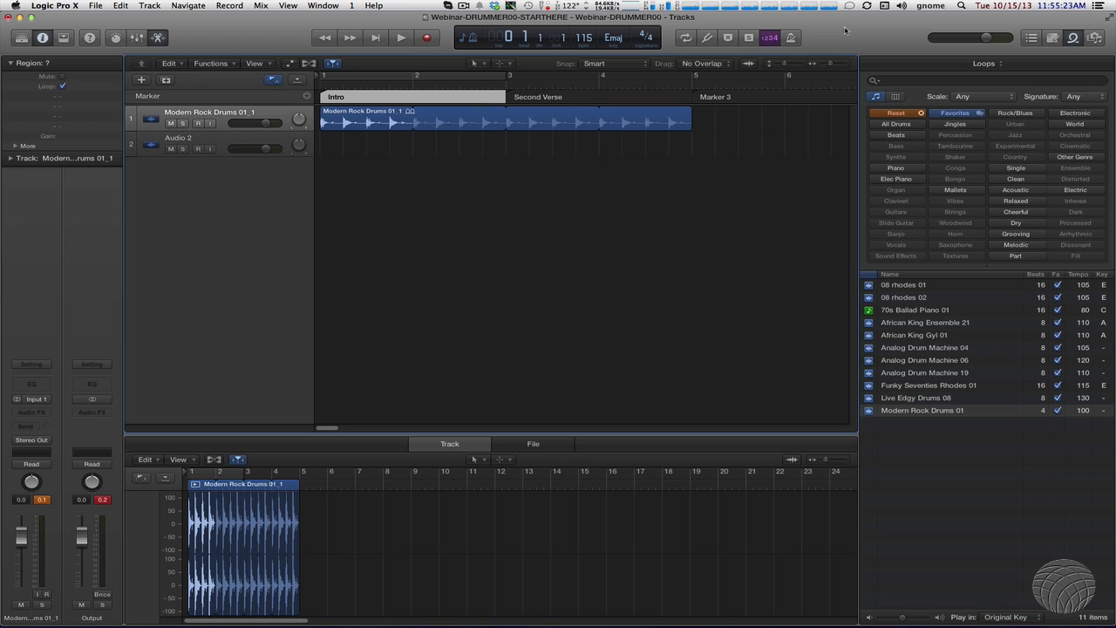
key("period")
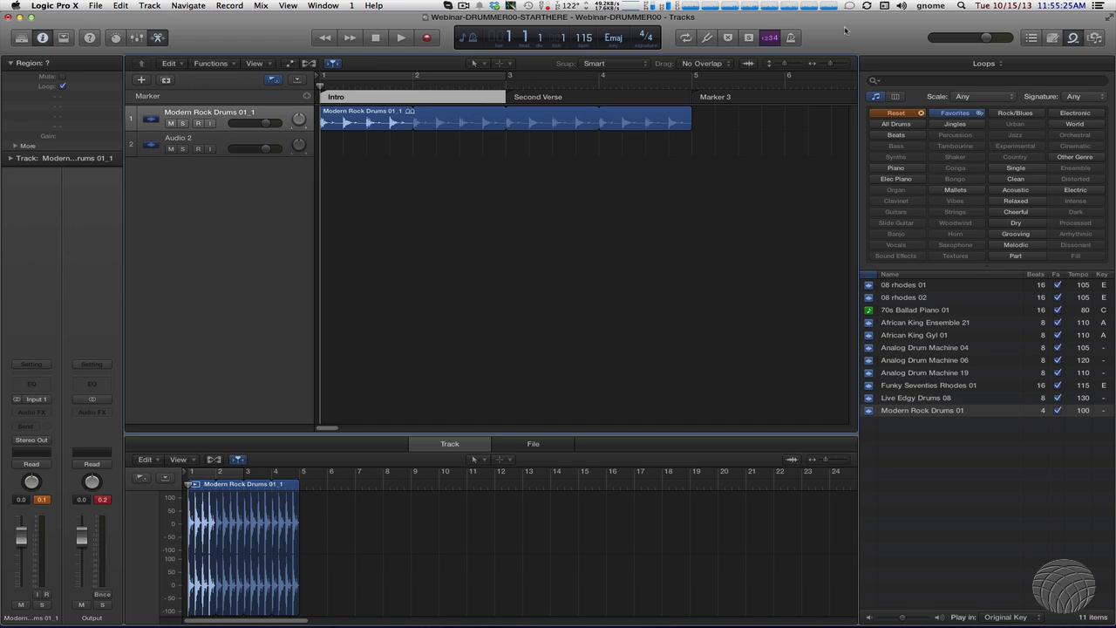
key("alt+period")
key("alt+period")
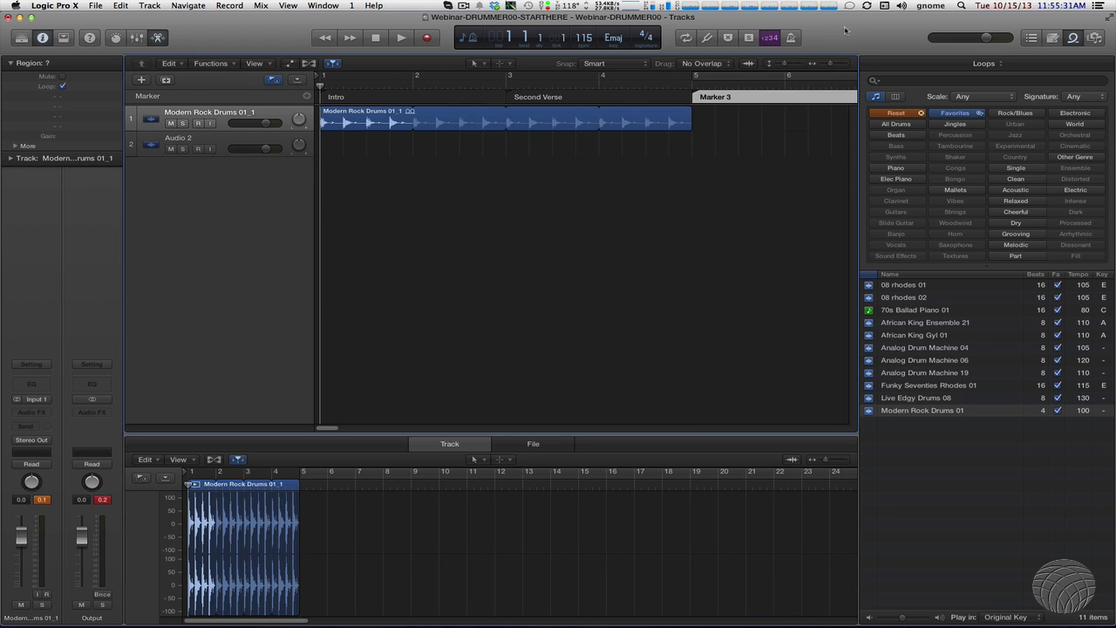
key("space")
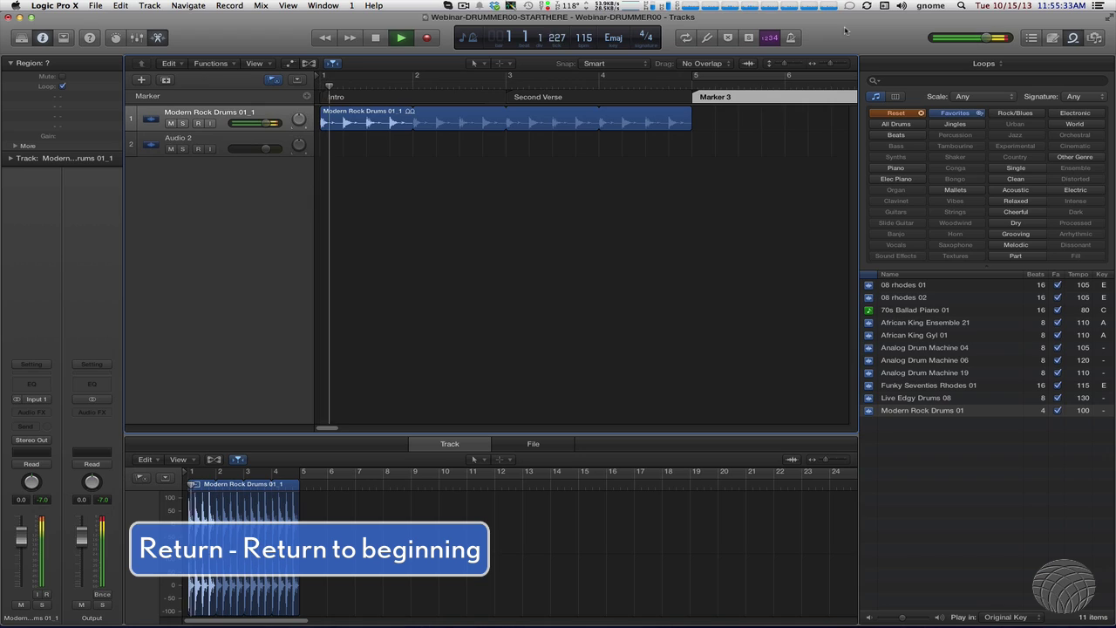
key("Return")
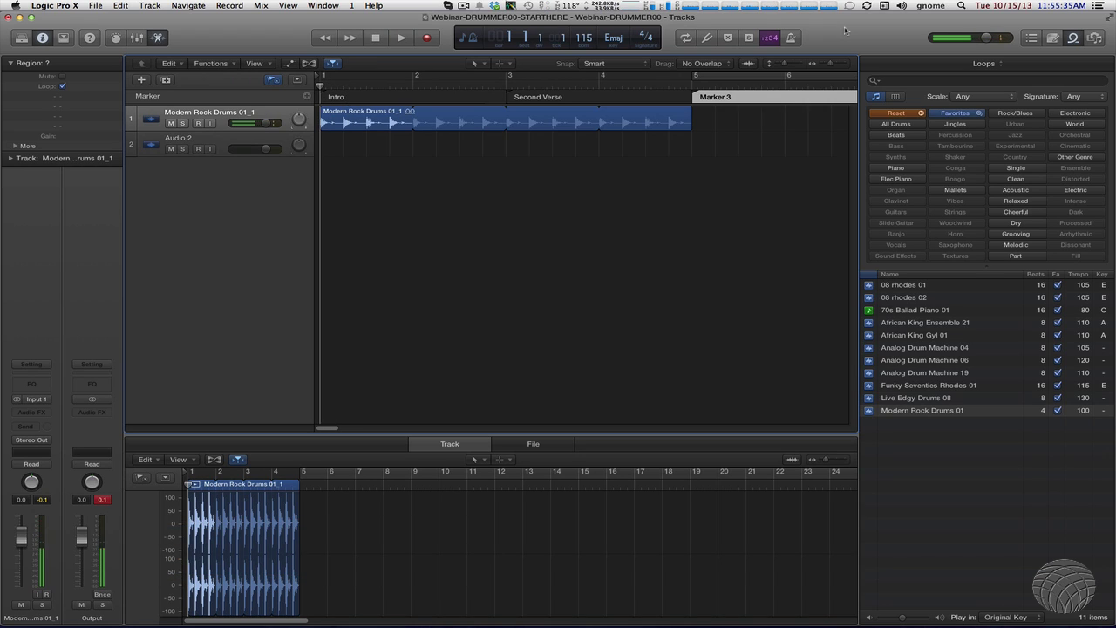